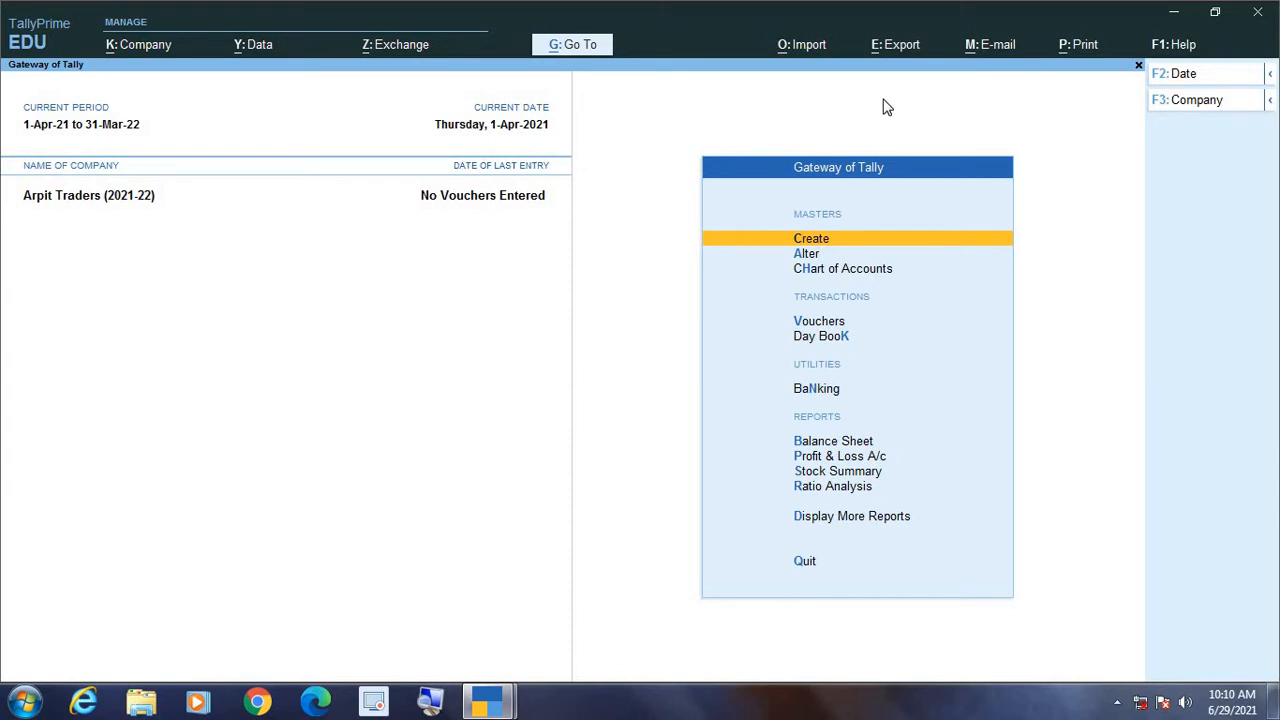
Step: Open the creation form for a new ledger in the Arpit Traders company
key(Down)
key(Down)
key(Up)
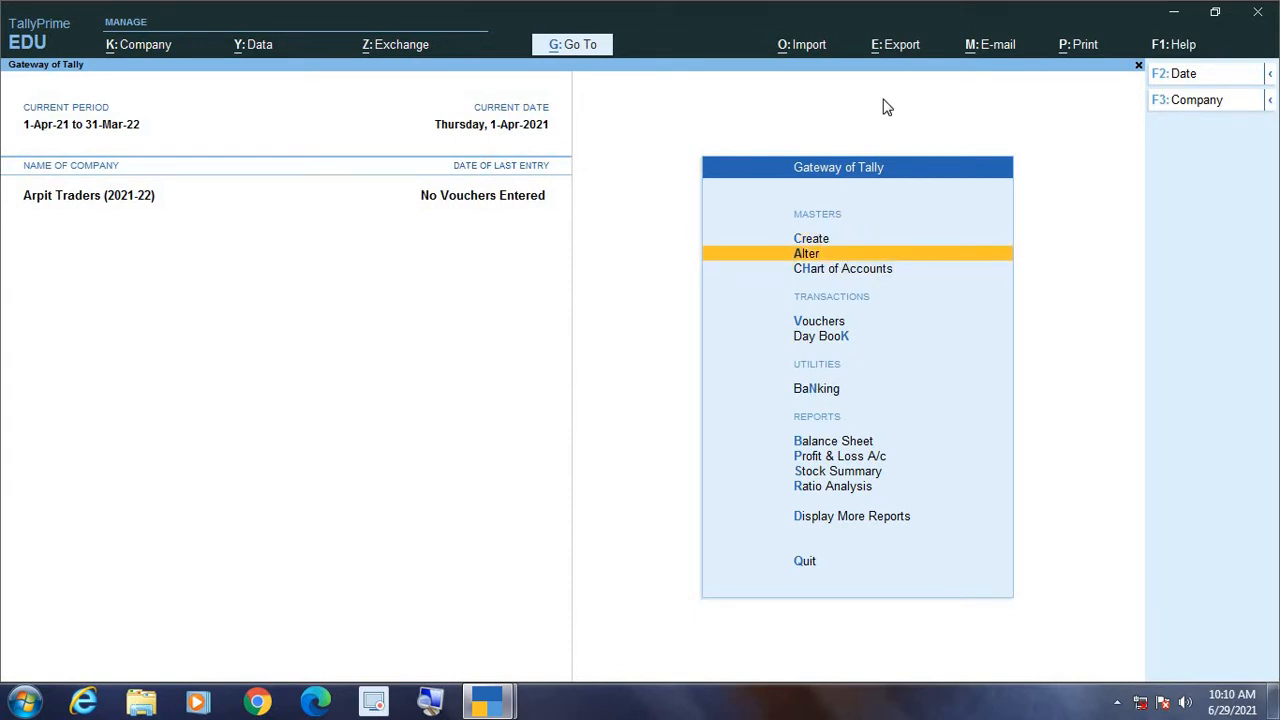
key(Up)
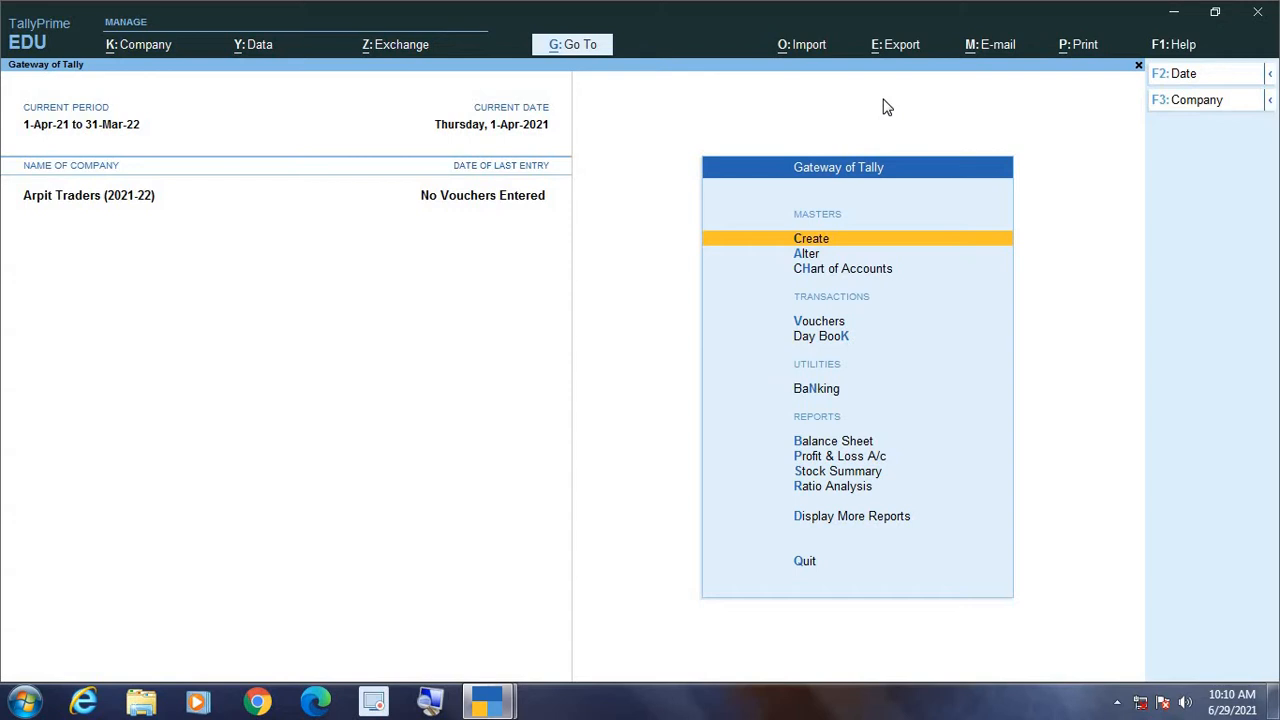
key(Return)
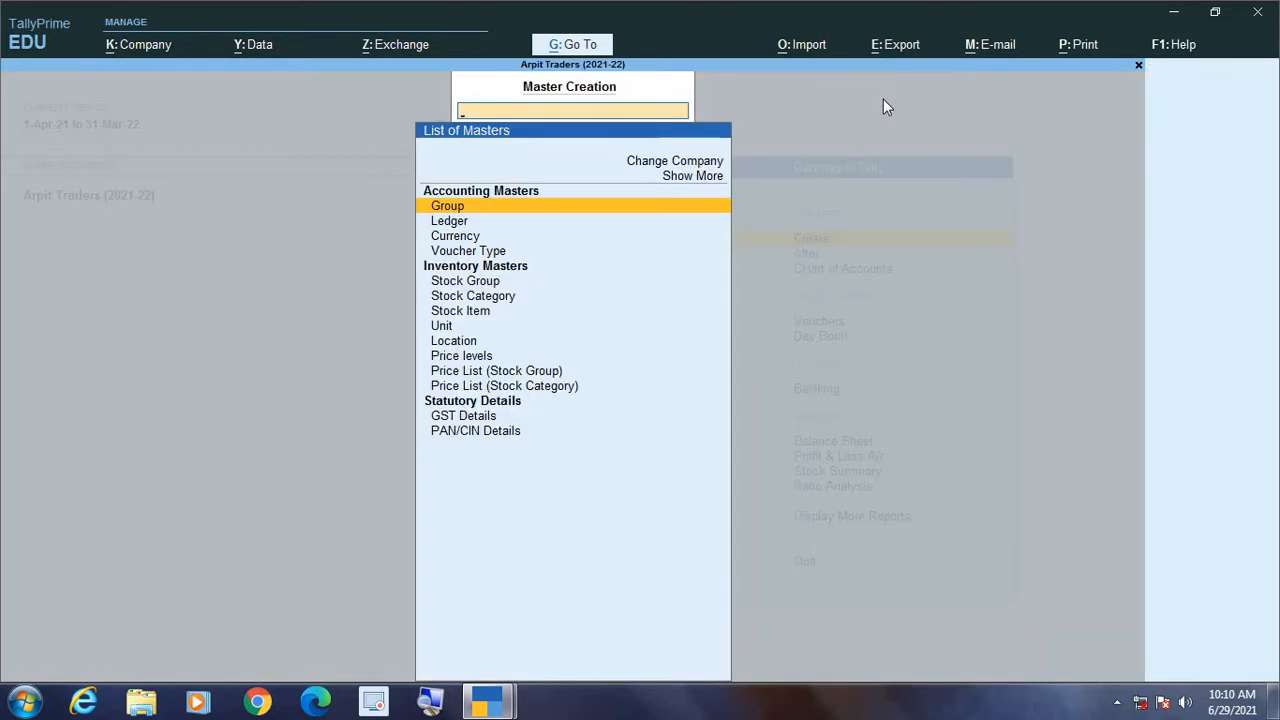
click(430, 701)
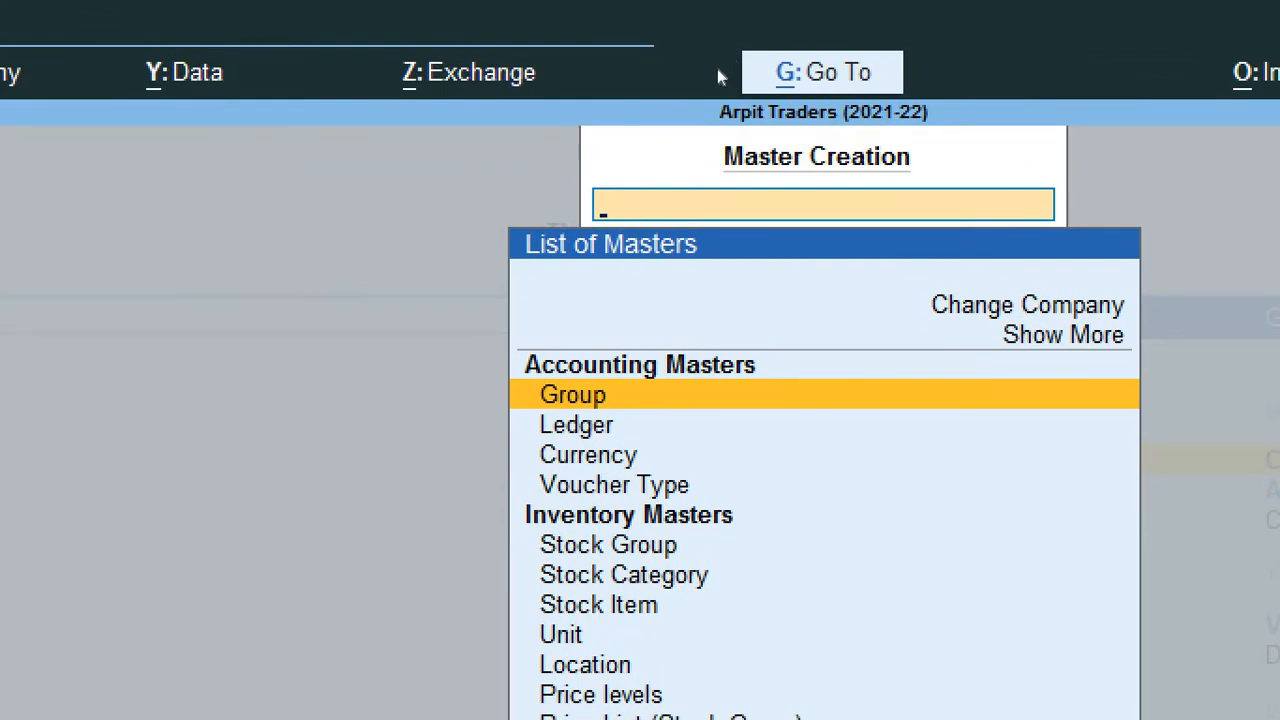
key(Down)
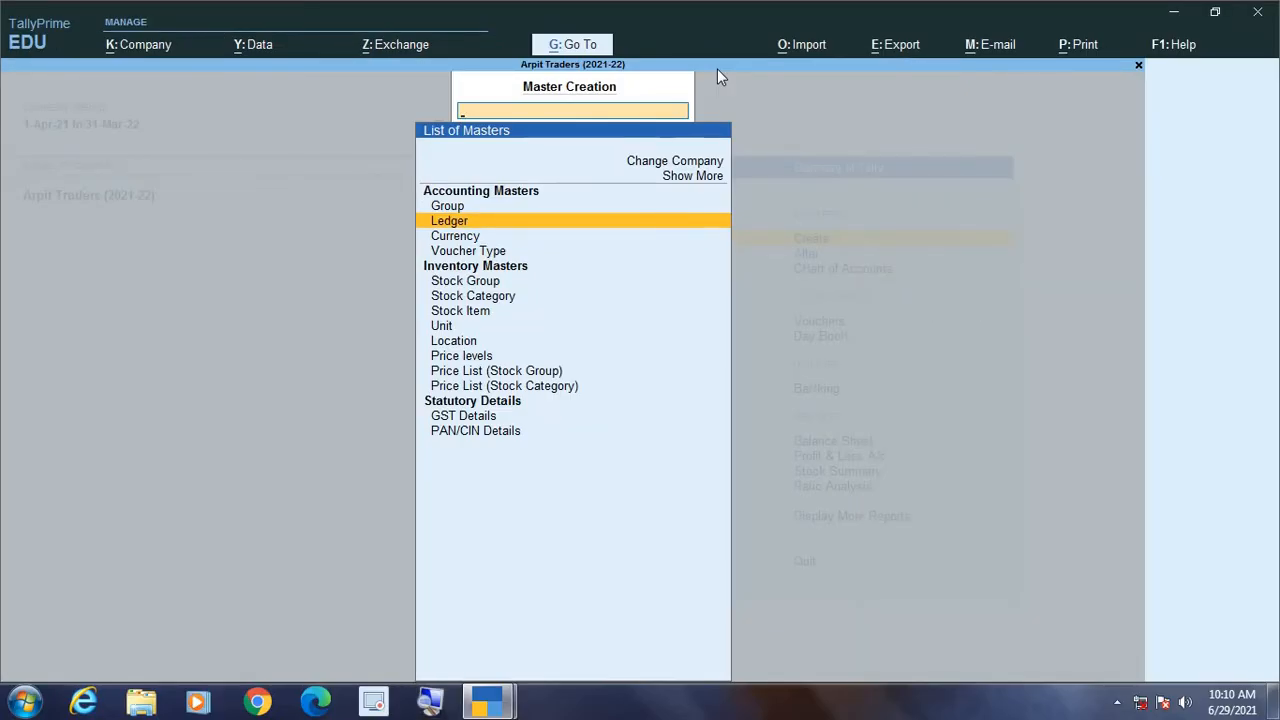
key(Return)
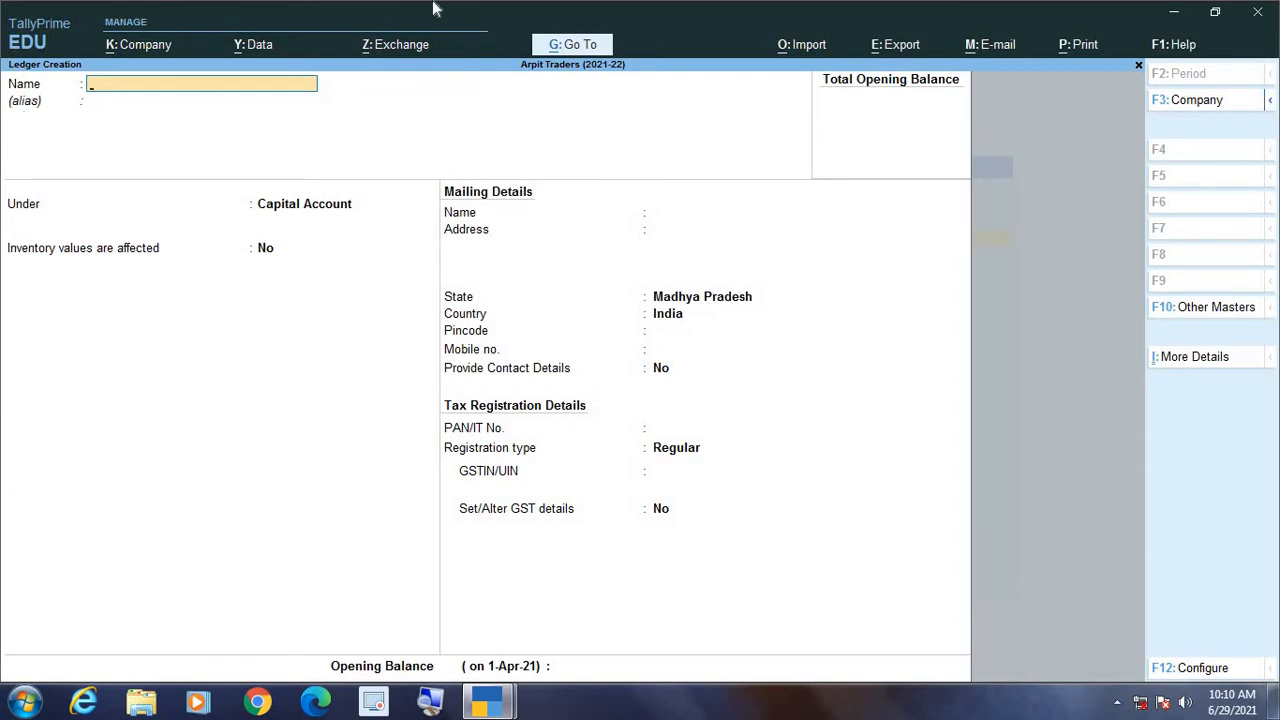
Step: Name the ledger Sales, place it under the Sales Accounts group and keep inventory values affected at Yes
text(Sales)
key(Return)
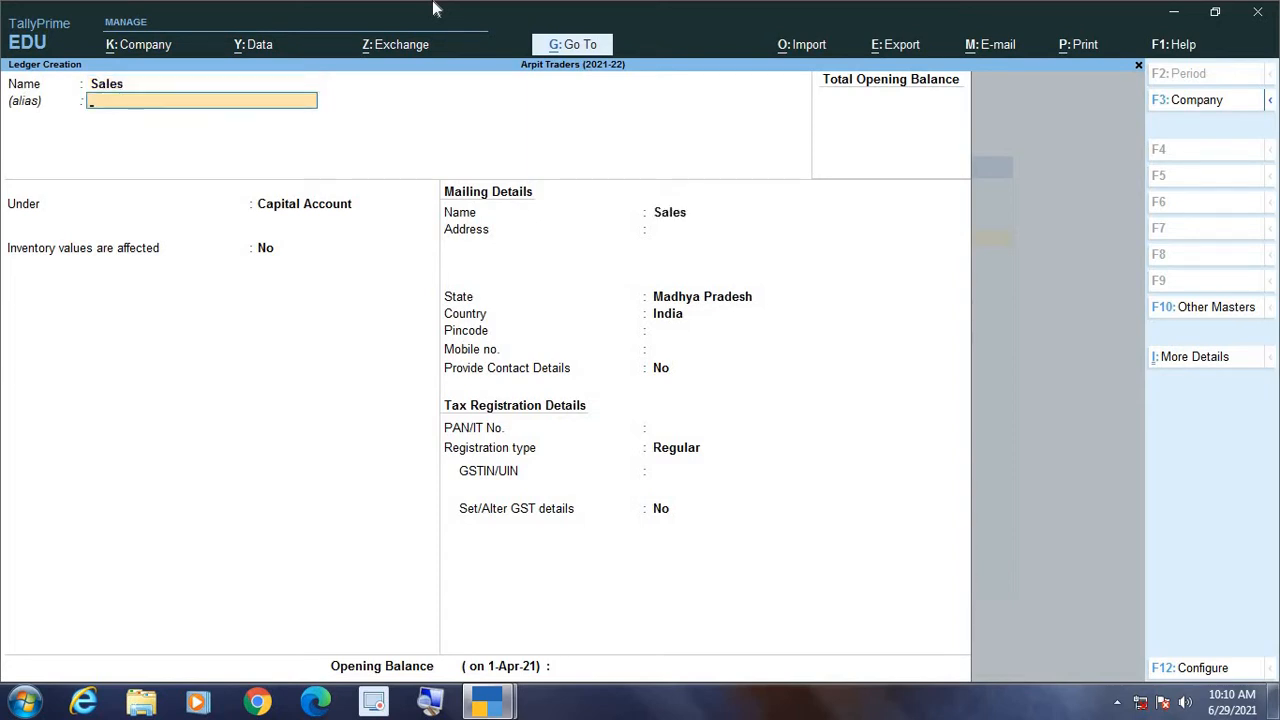
key(Return)
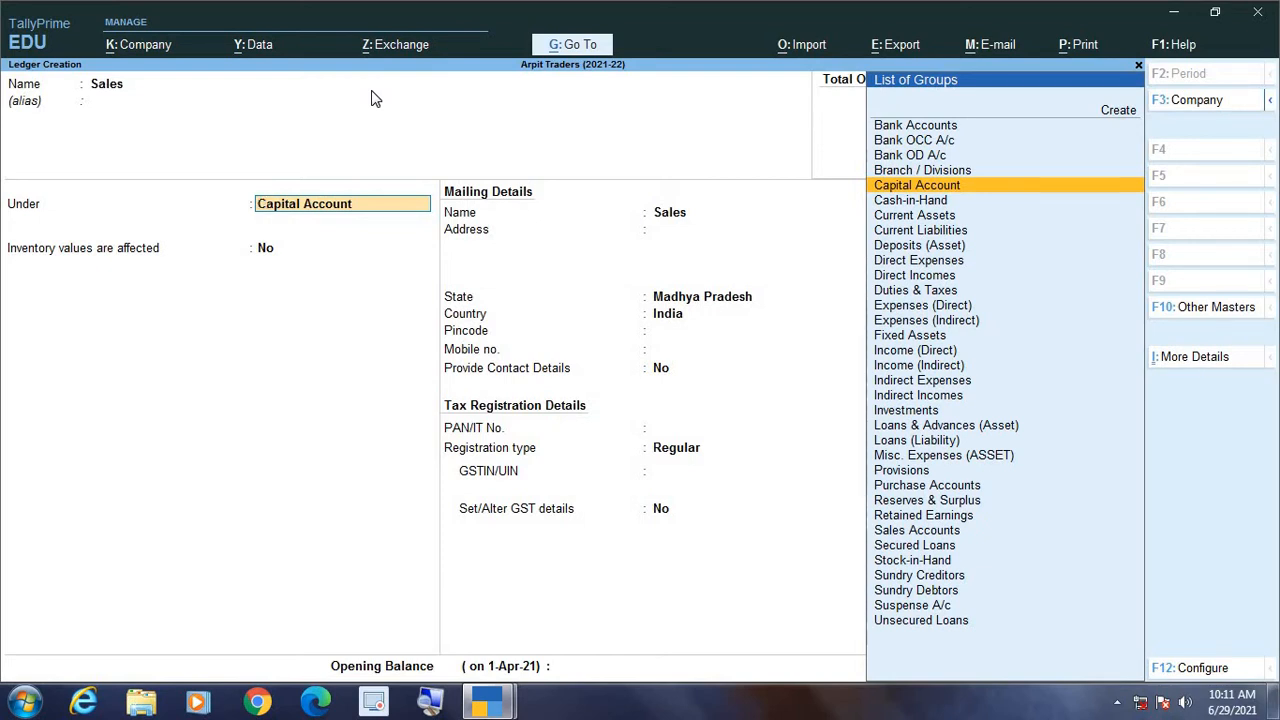
text(Sal)
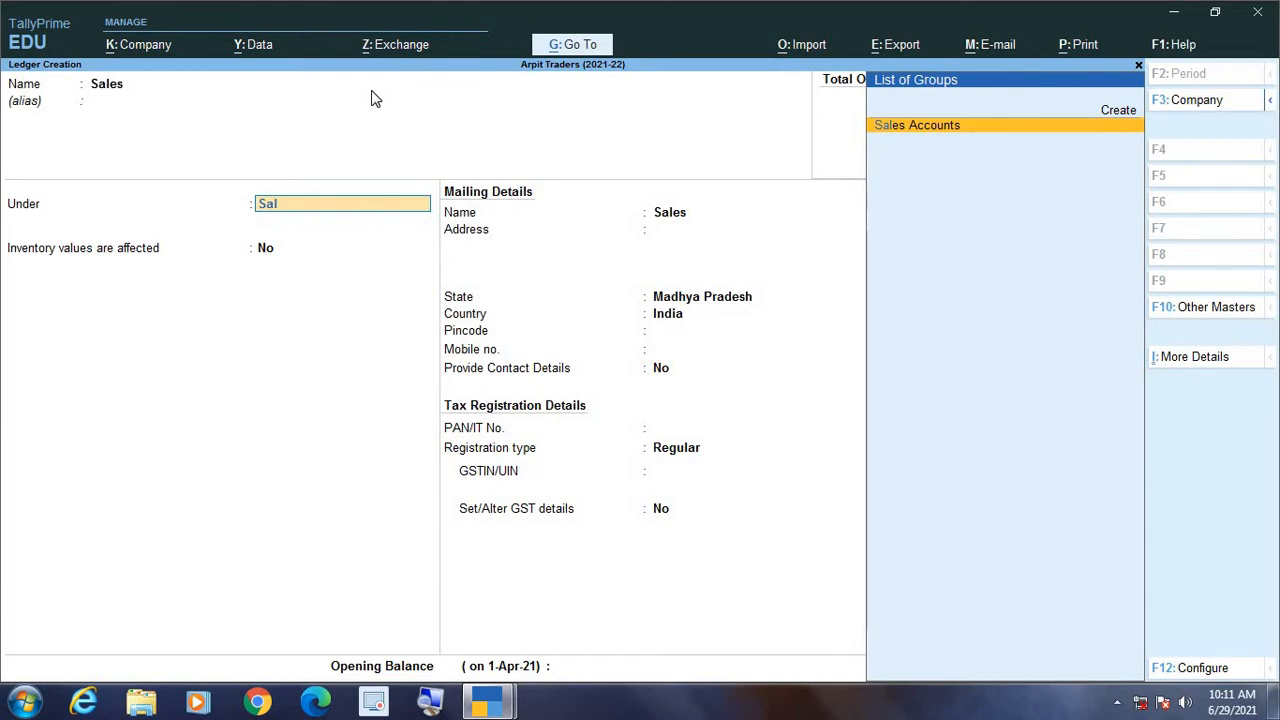
key(Return)
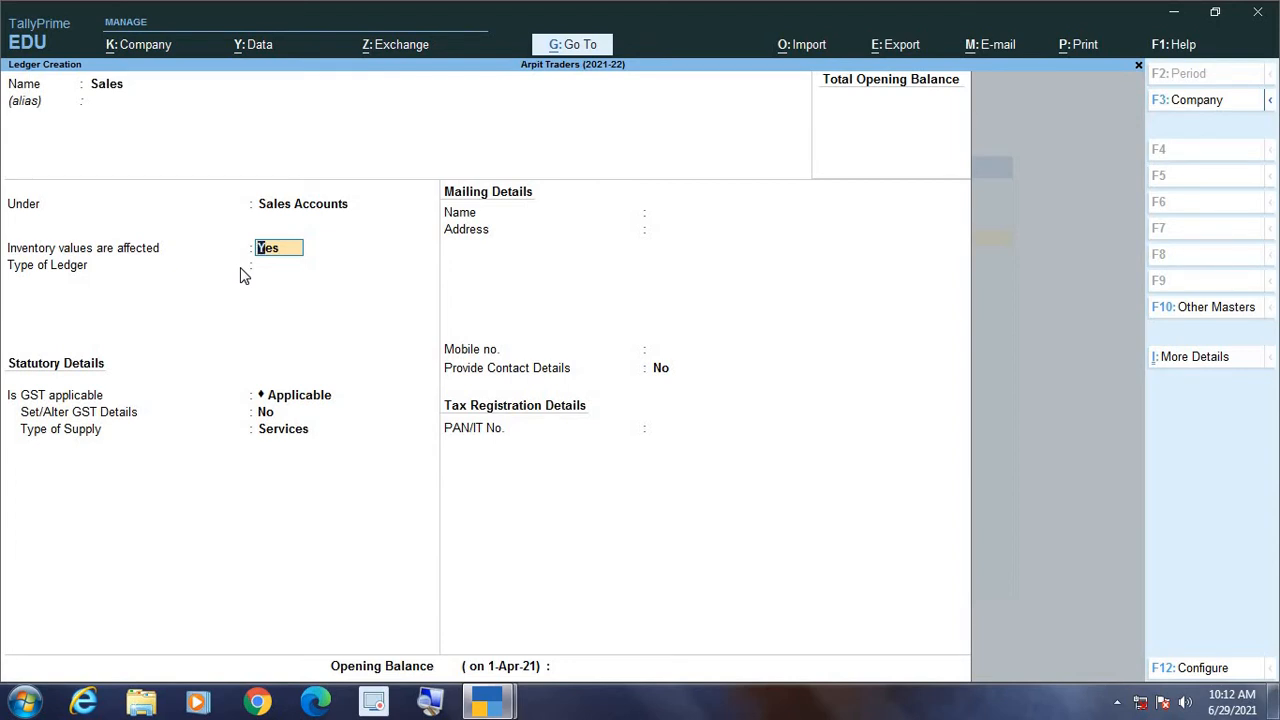
key(Return)
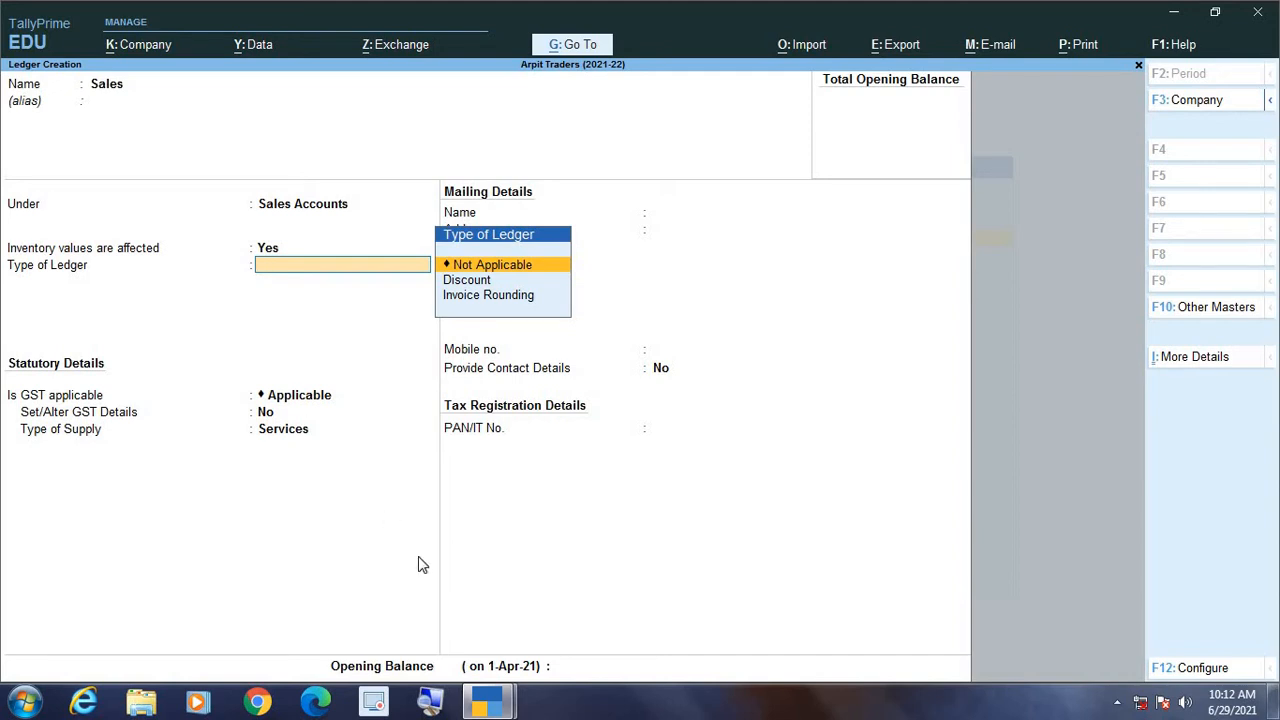
Step: Set the Sales ledger's type of ledger to Not Applicable and keep GST as Applicable
mouse_move(490, 710)
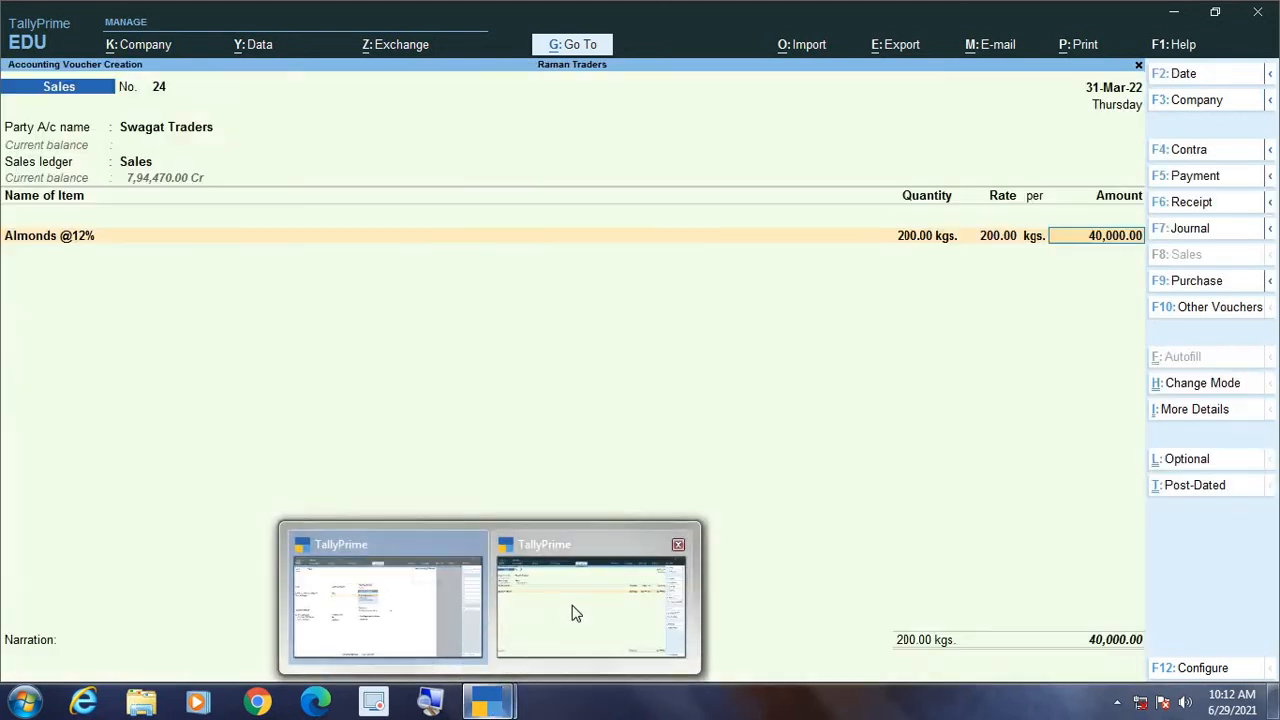
click(571, 611)
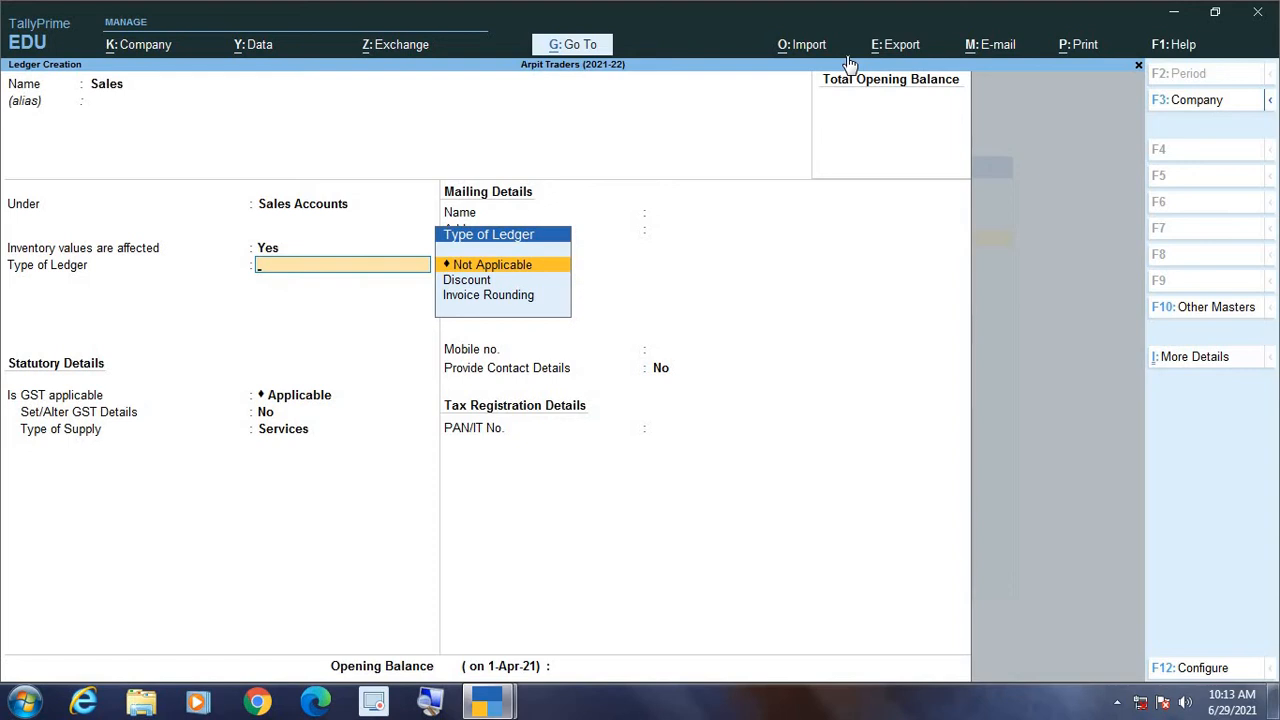
key(Return)
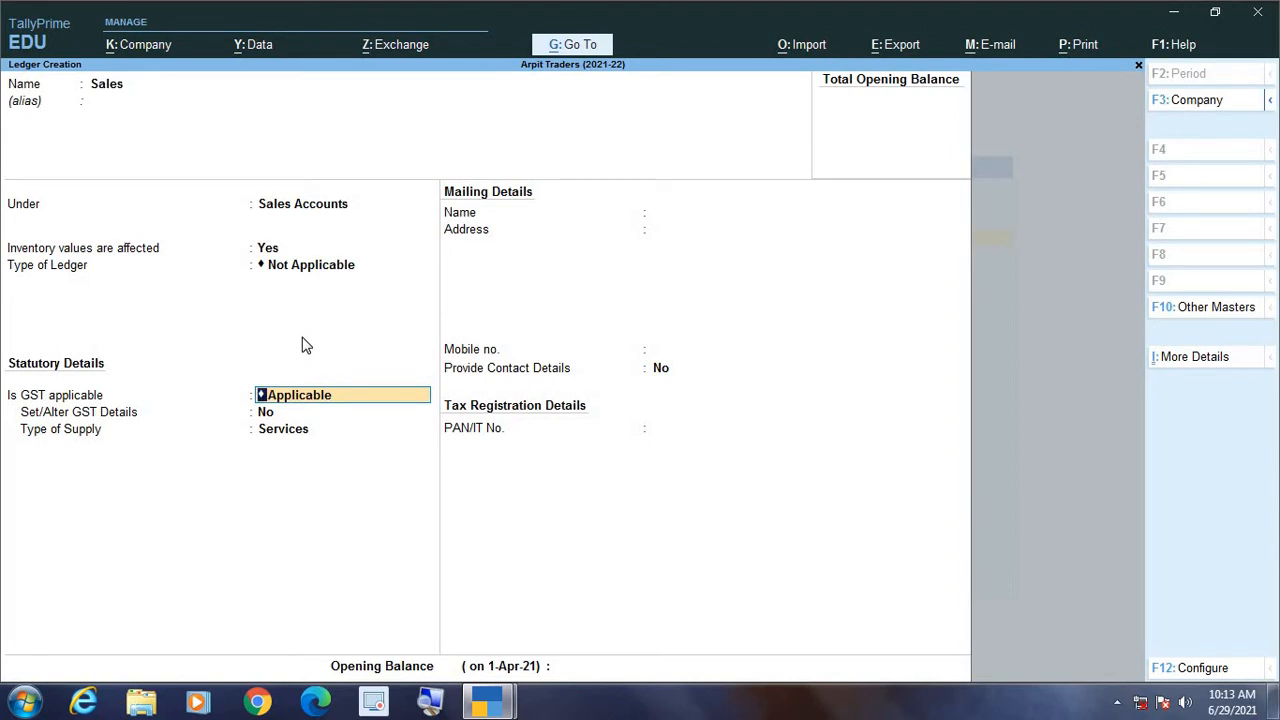
key(Return)
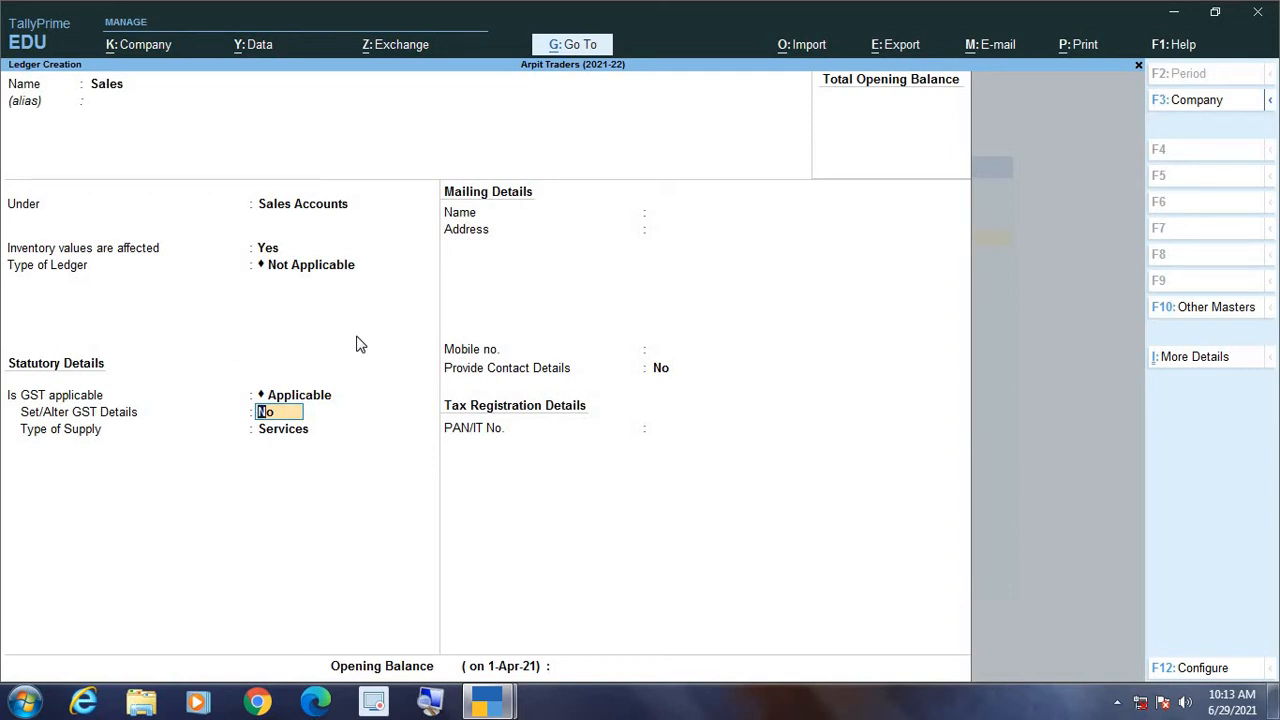
Step: Turn on Set/Alter GST Details for the Sales ledger and accept its GST details without entering tax values
text(y)
key(Return)
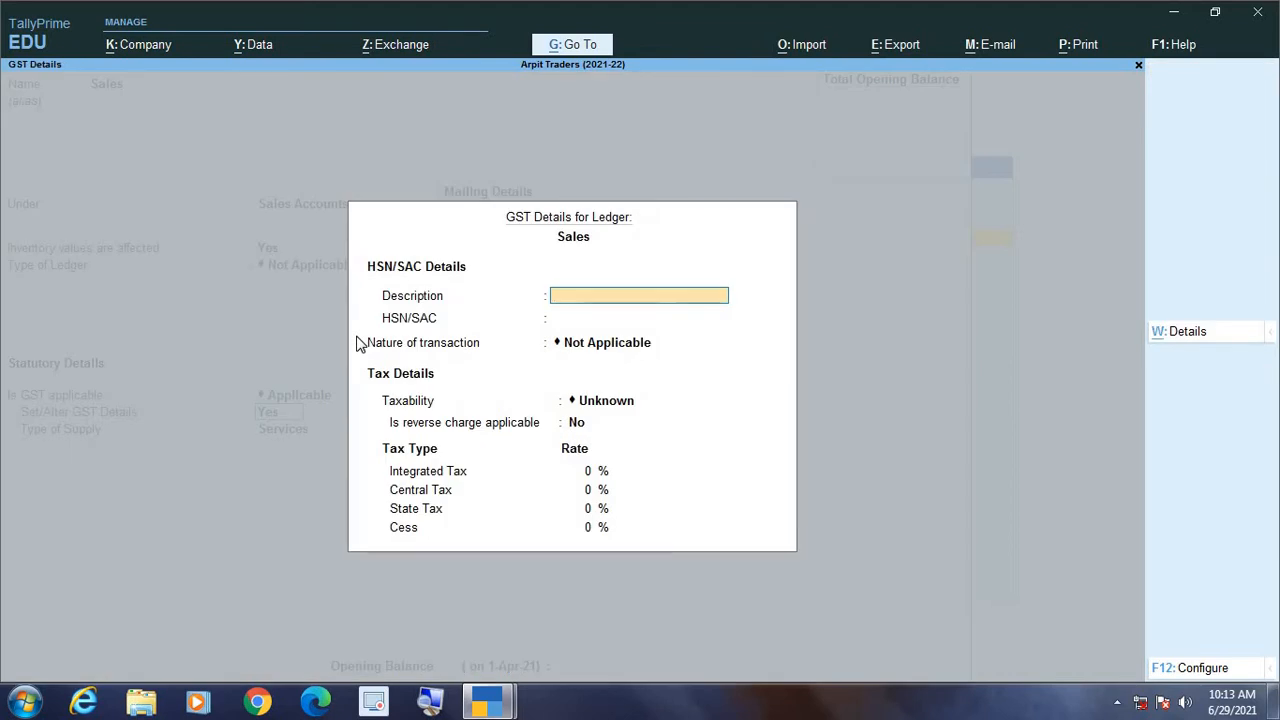
key(Return)
key(Return)
key(Return)
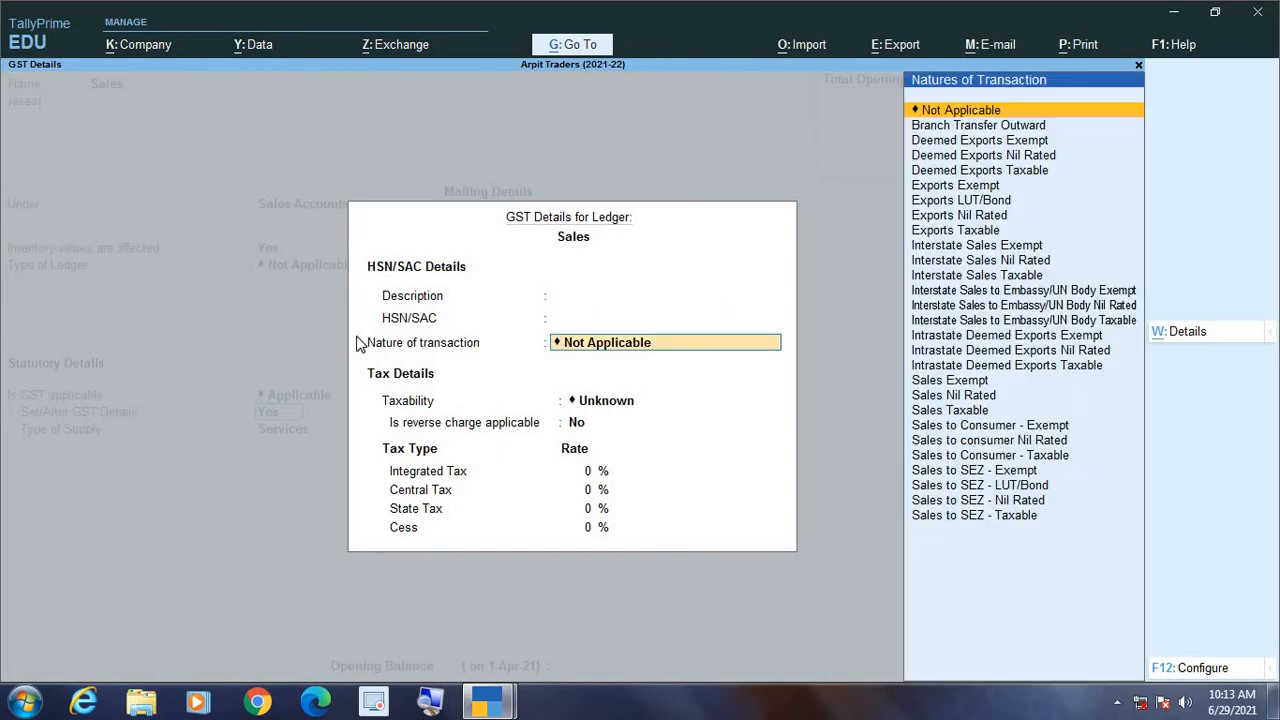
key(ctrl+a)
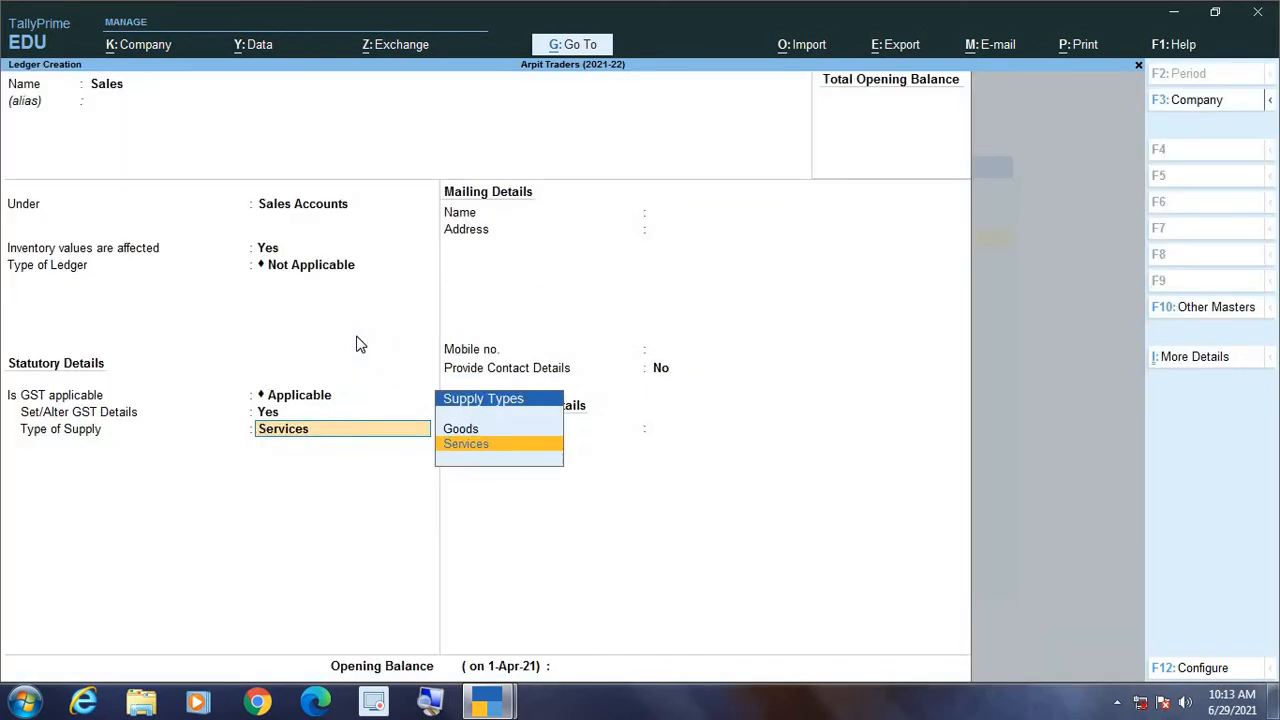
Step: Reopen the Sales ledger's GST details, try taxability Taxable without reverse charge, and discard the form
key(BackSpace)
key(Return)
key(Return)
key(Return)
key(Return)
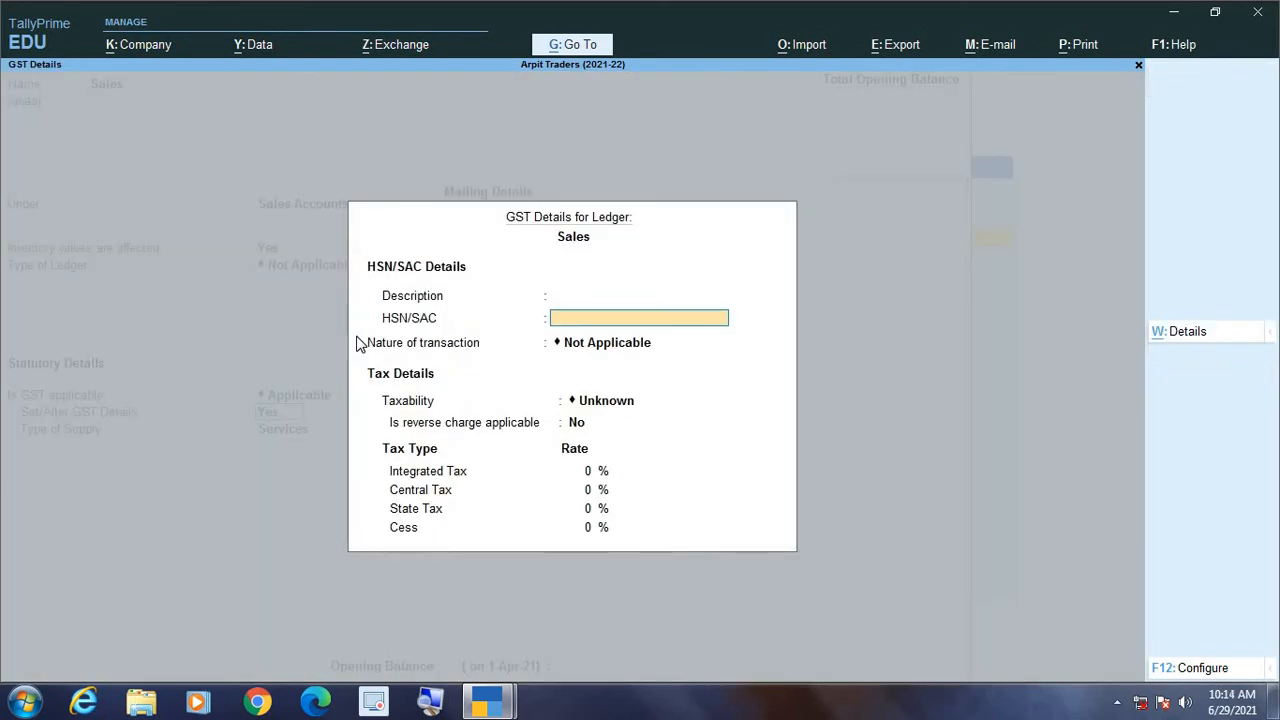
key(Down)
key(Down)
key(Down)
key(Return)
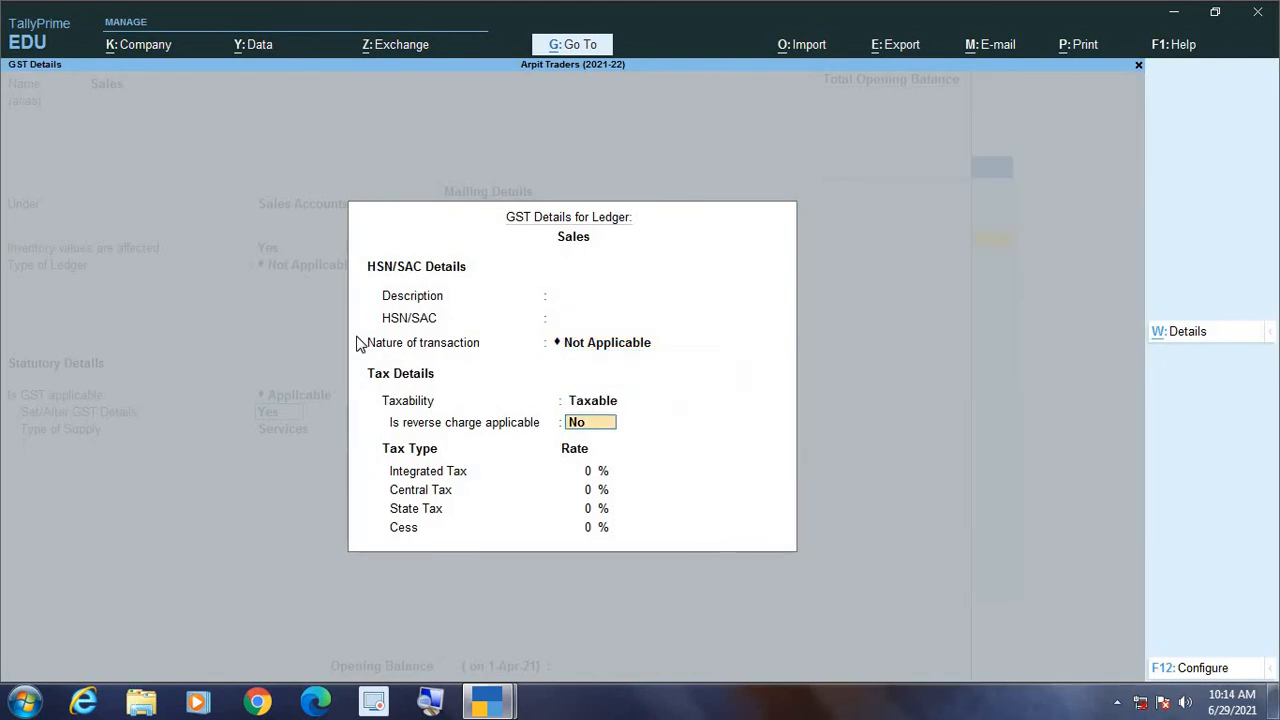
key(Return)
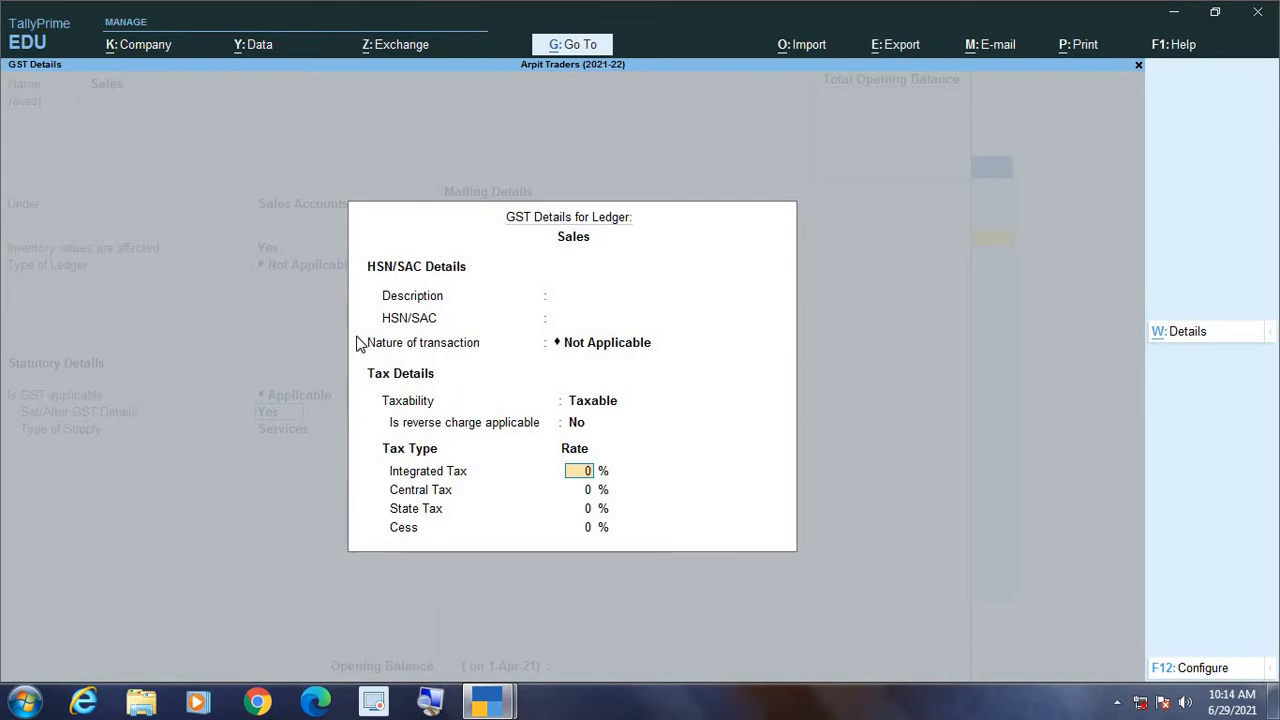
key(Escape)
key(y)
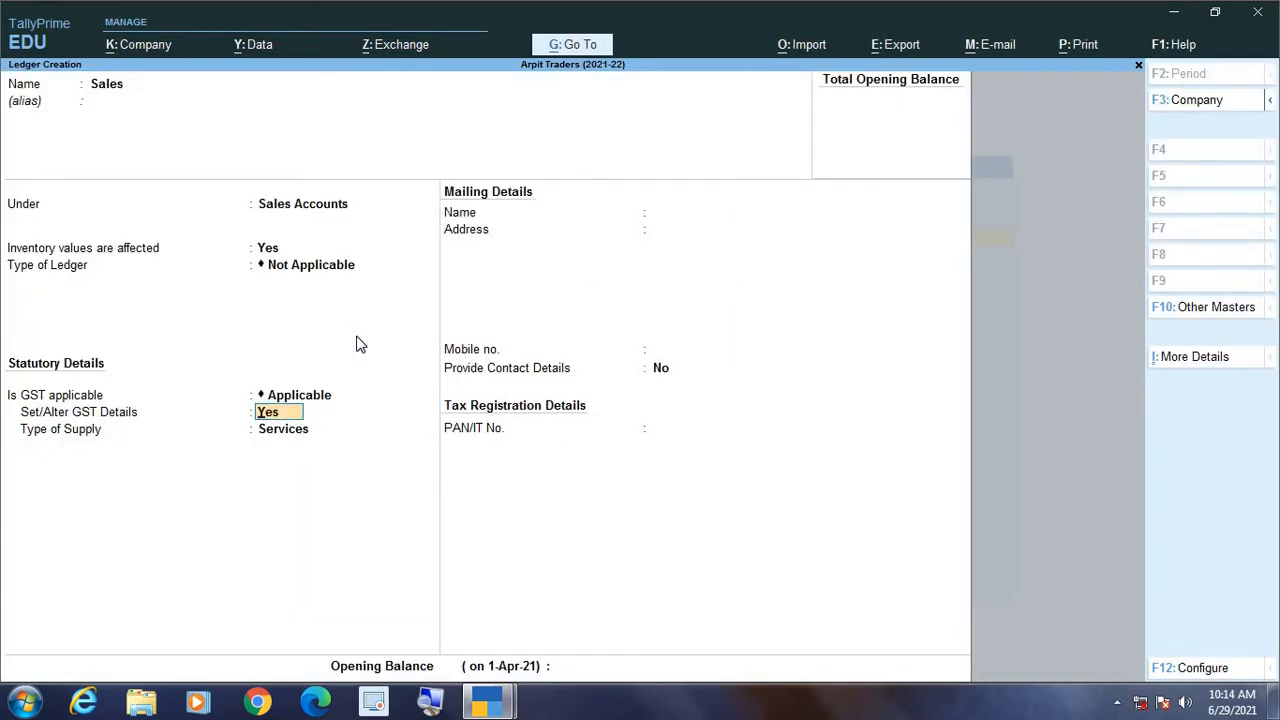
Step: Set Set/Alter GST Details to No and the type of supply to Goods, then save the Sales ledger and leave ledger creation
text(no)
key(Return)
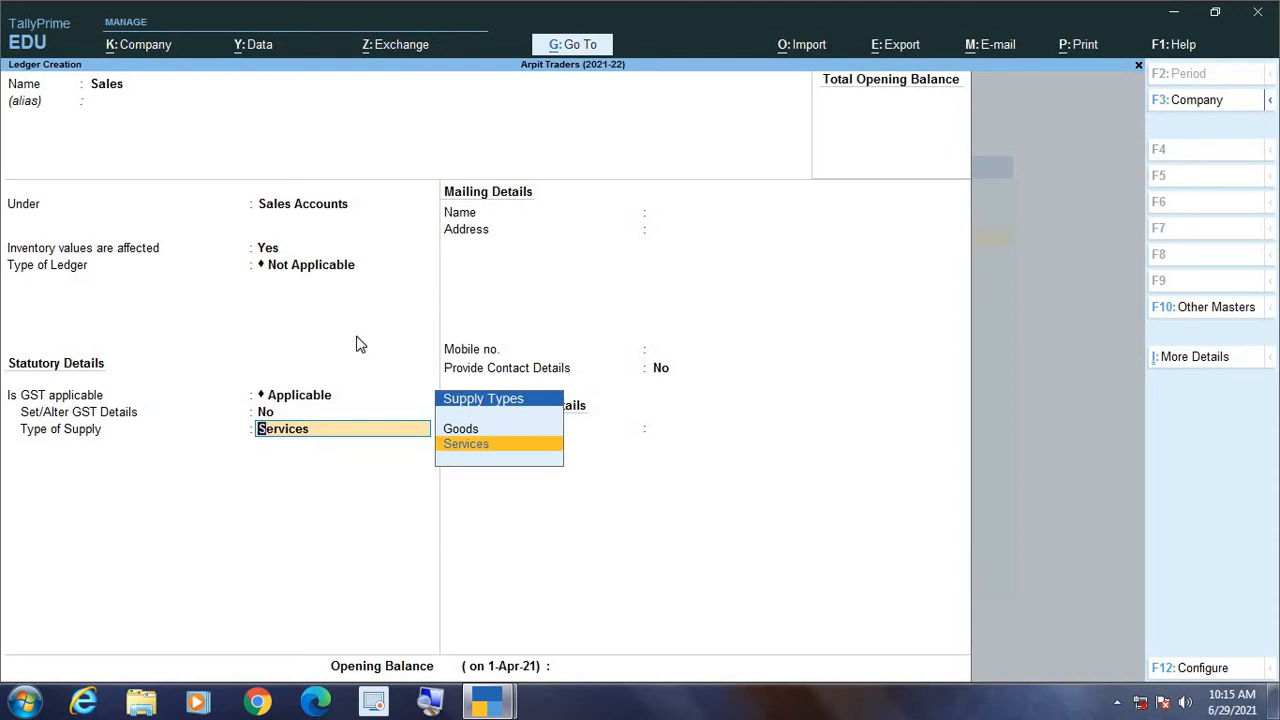
key(Up)
key(Return)
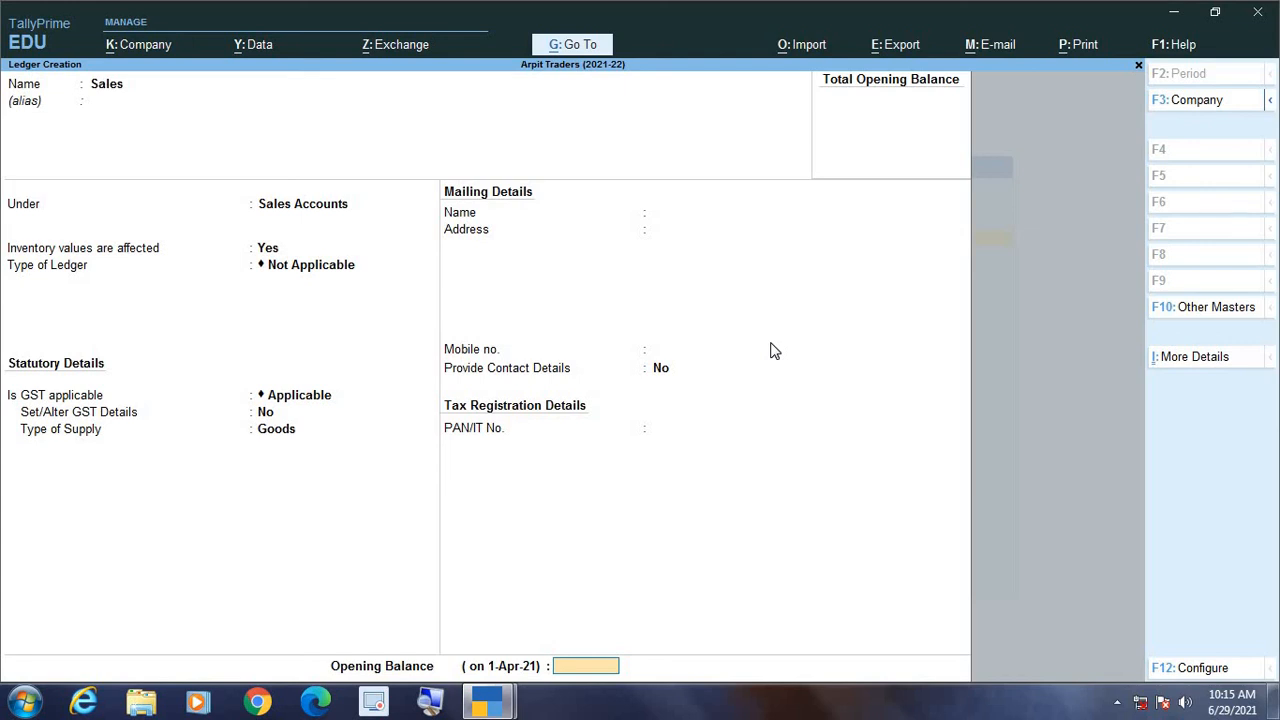
key(Return)
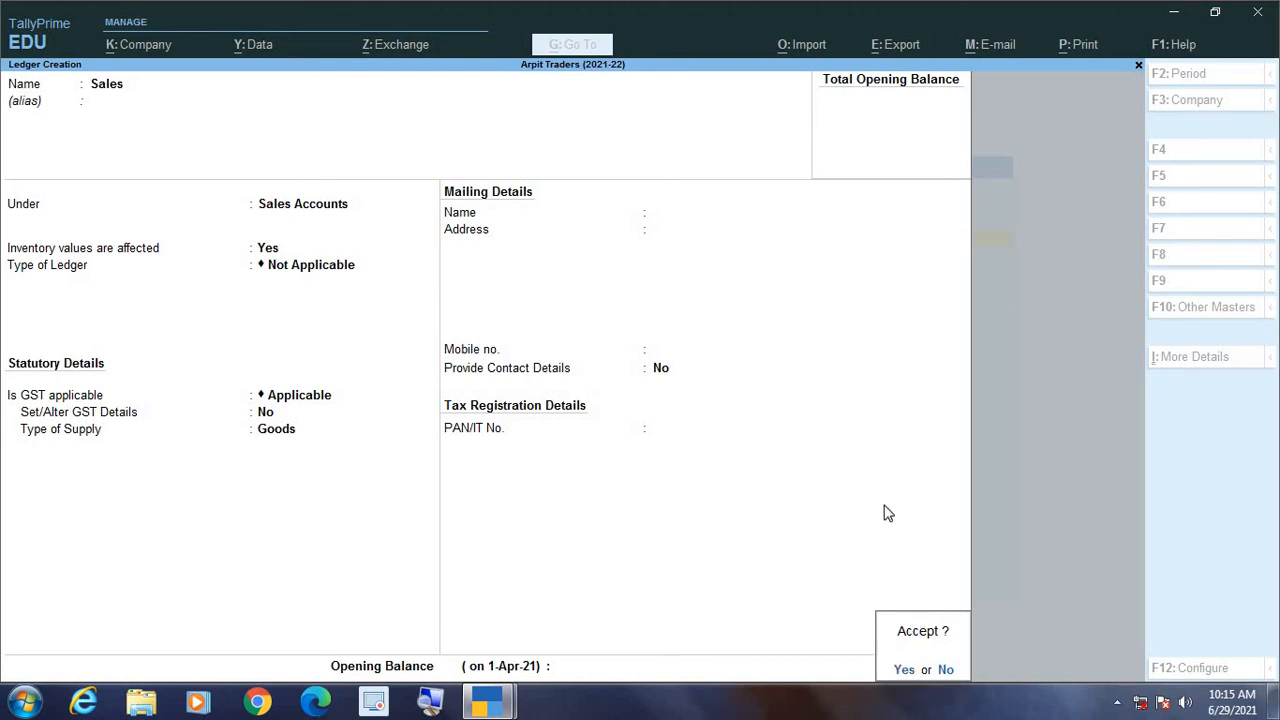
key(Return)
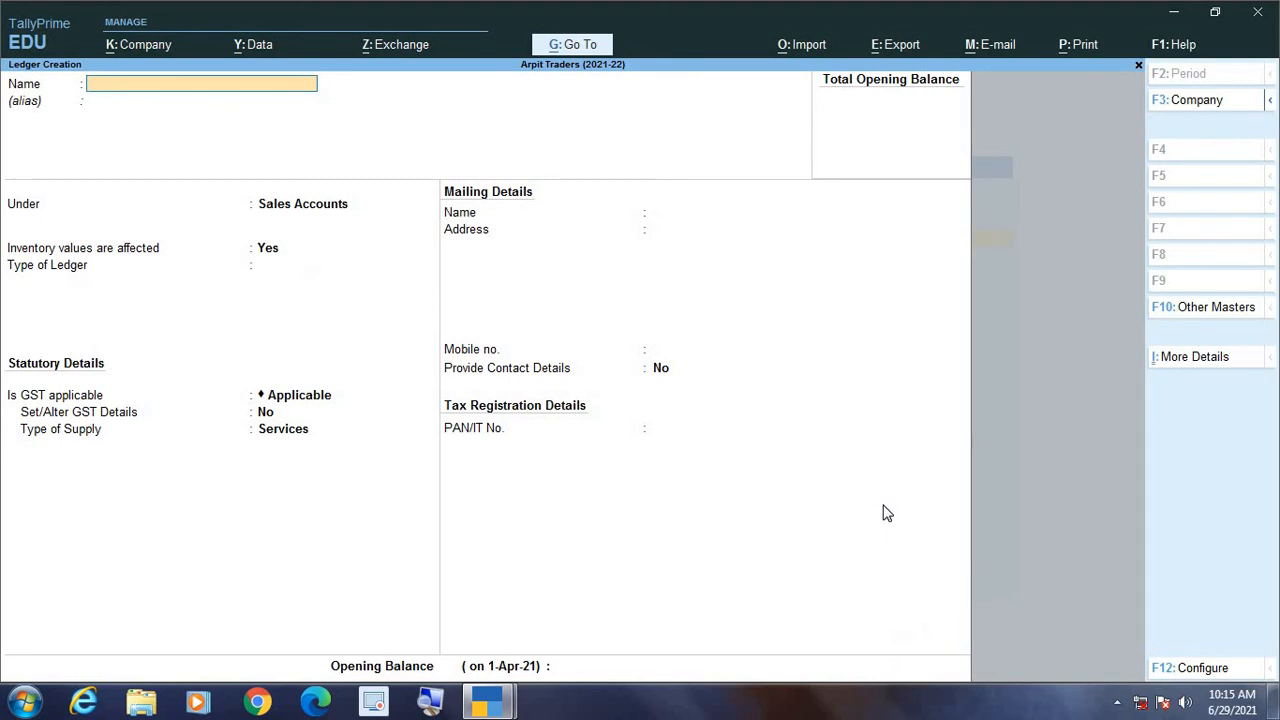
key(Escape)
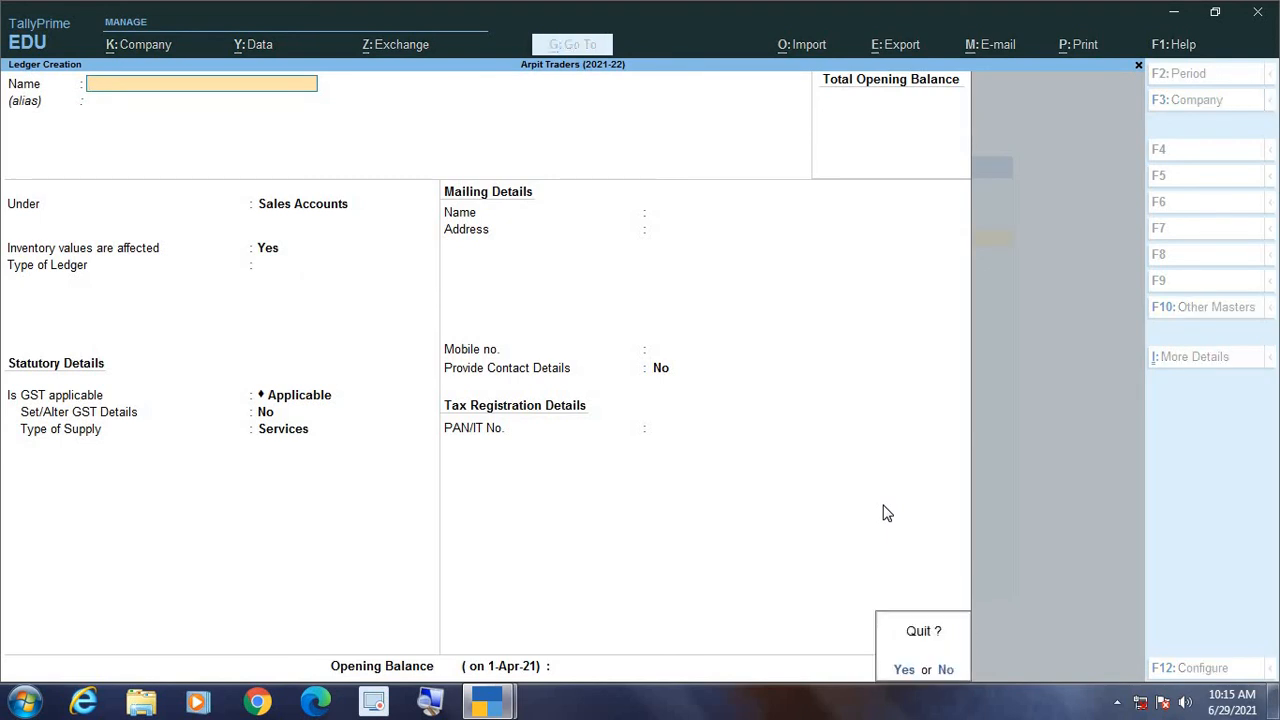
key(y)
key(Escape)
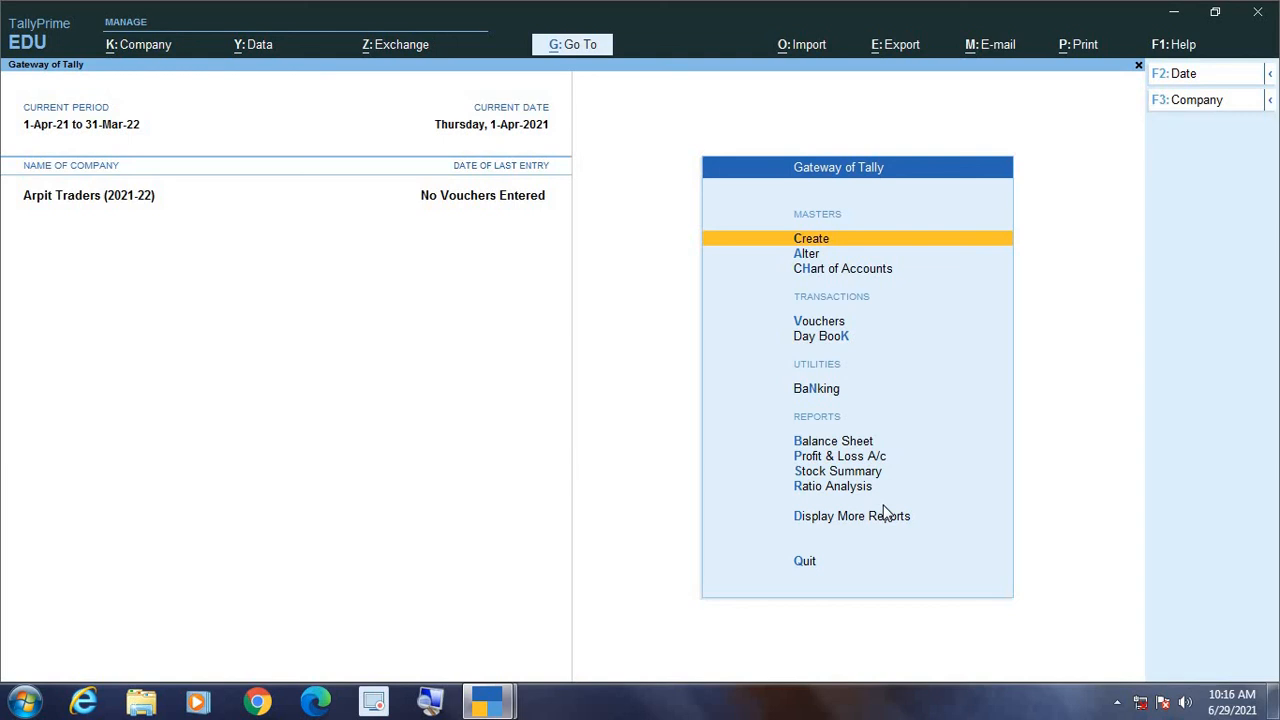
Step: Open the list of existing ledgers for alteration in the Arpit Traders company
mouse_move(520, 682)
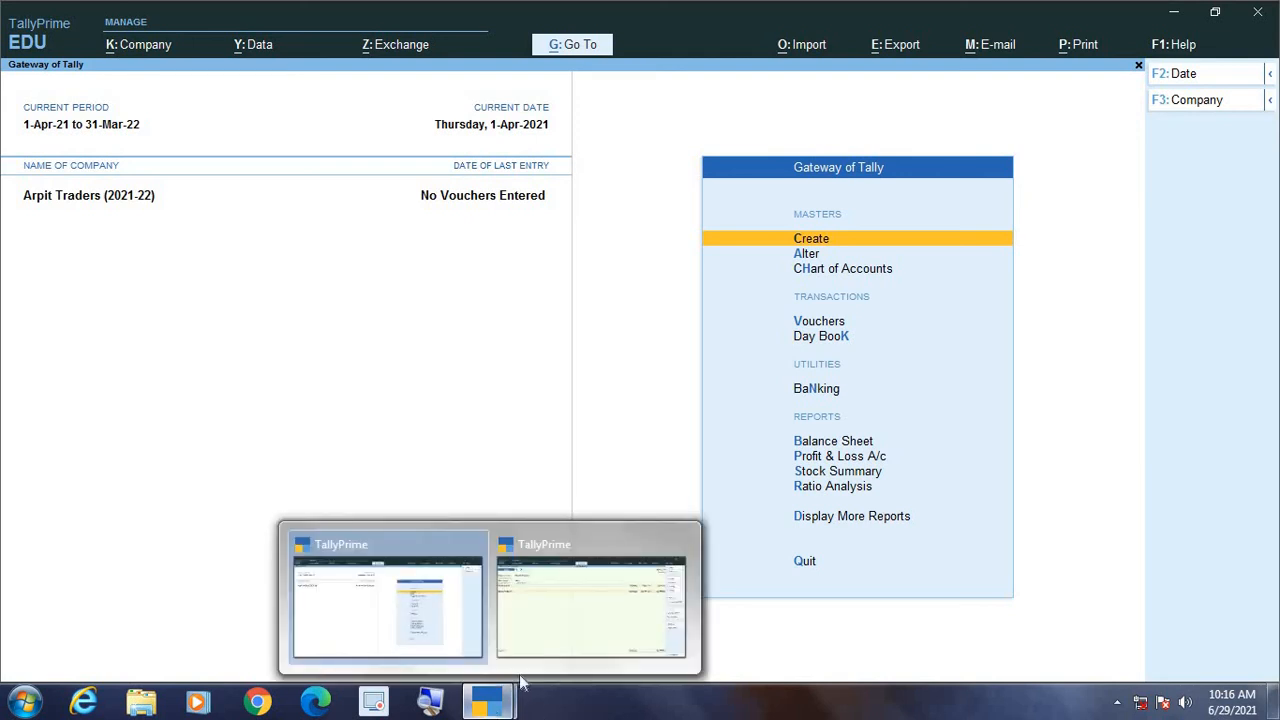
click(565, 640)
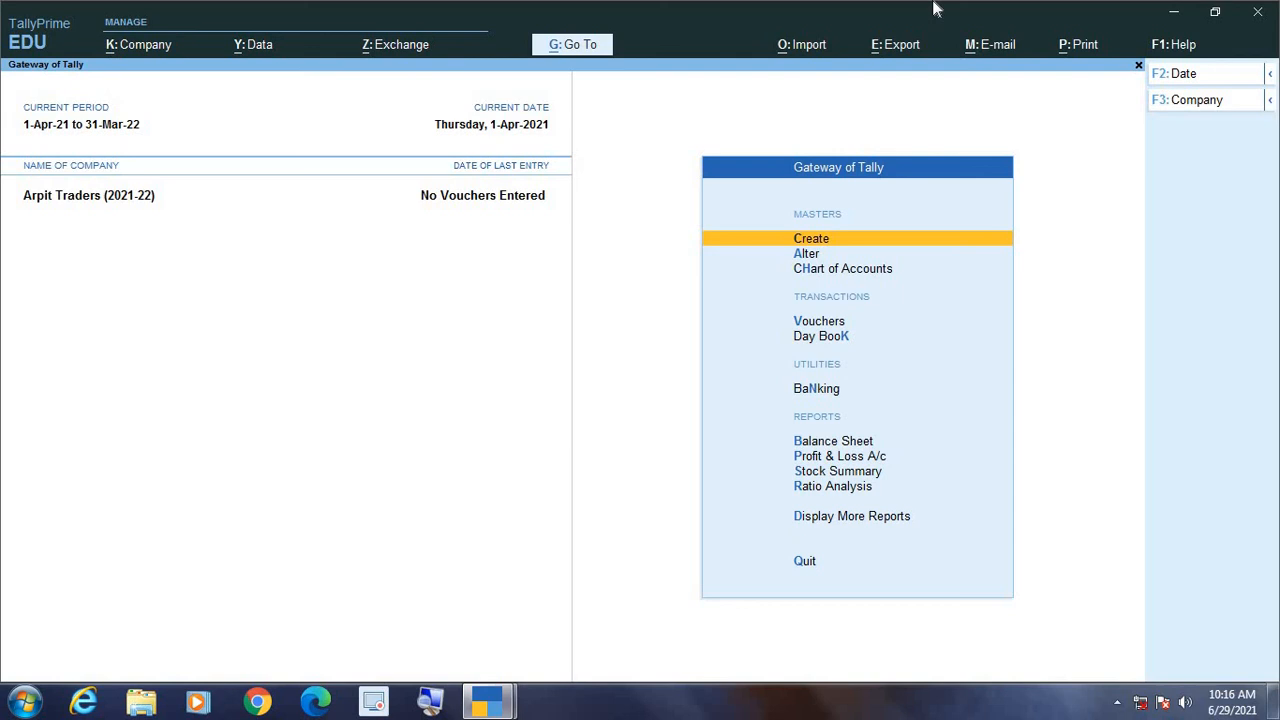
key(Down)
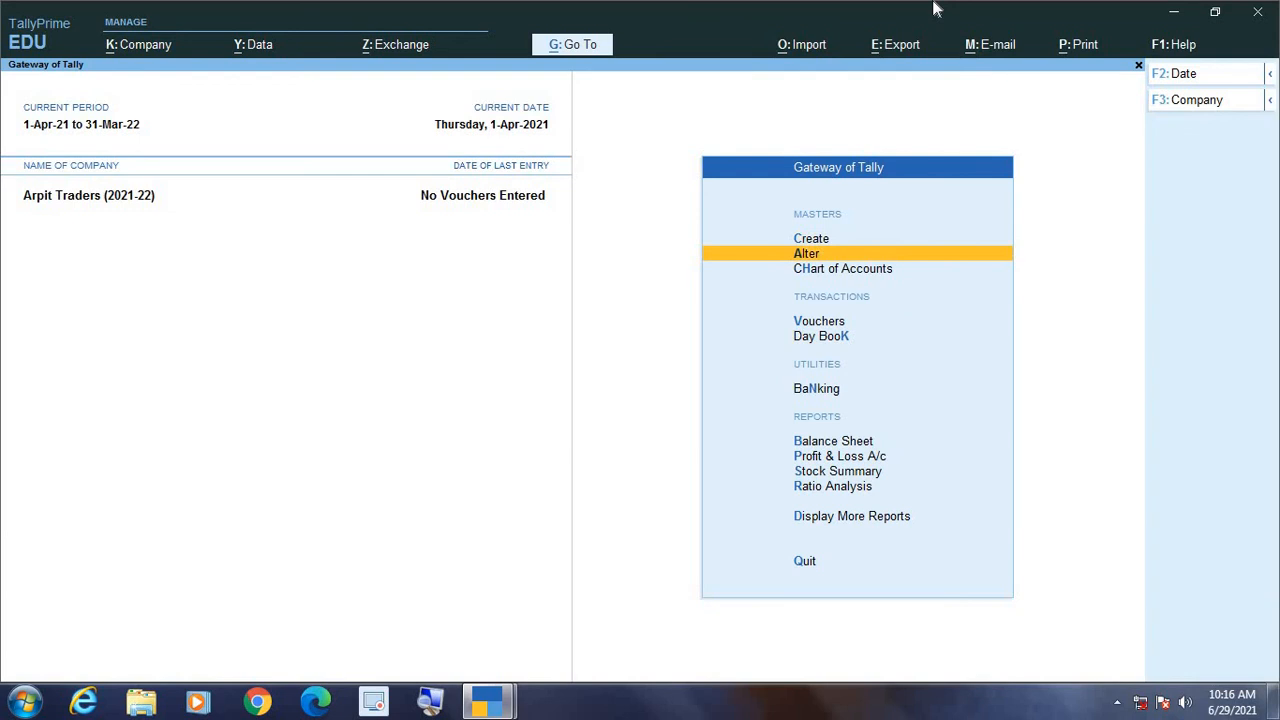
key(Return)
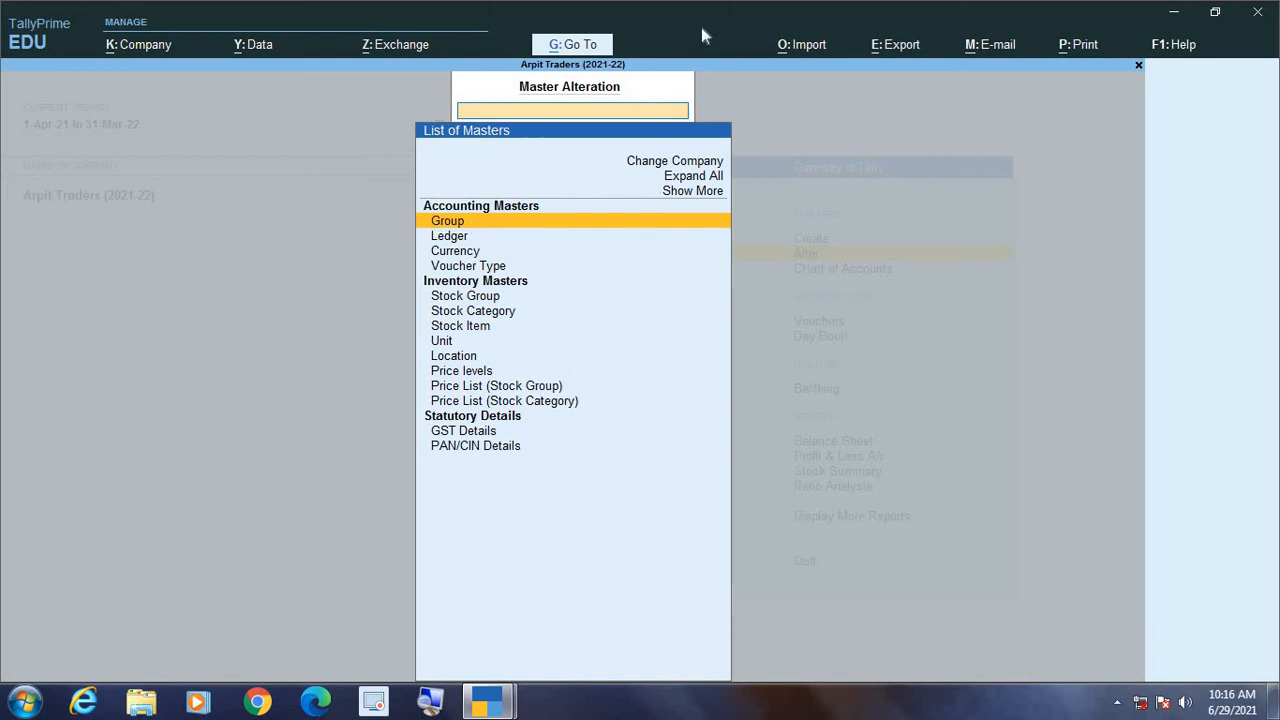
key(Down)
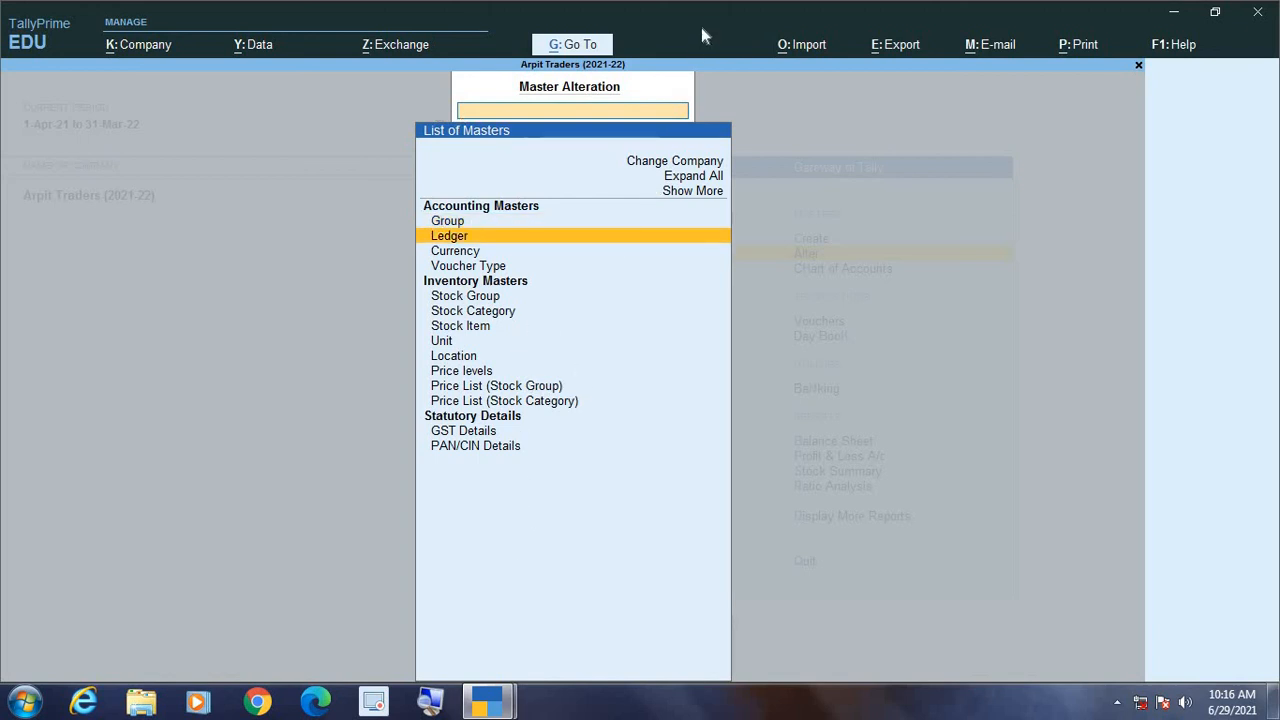
key(Return)
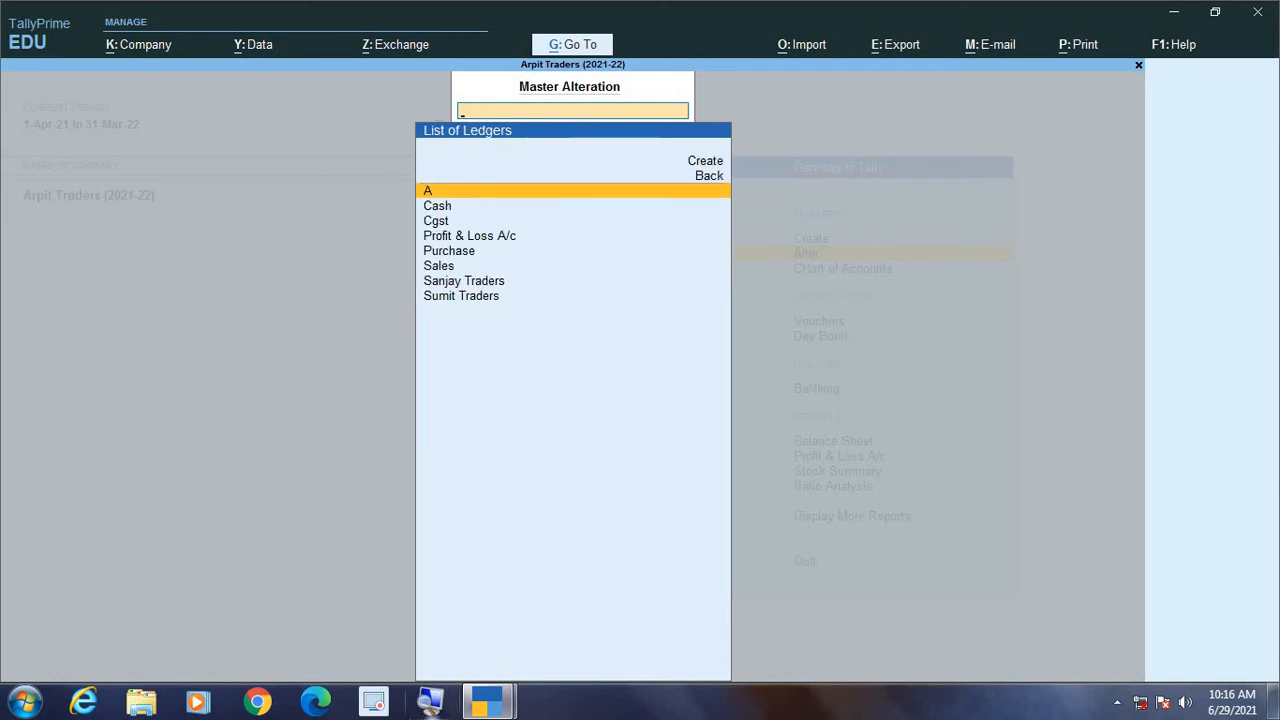
click(432, 703)
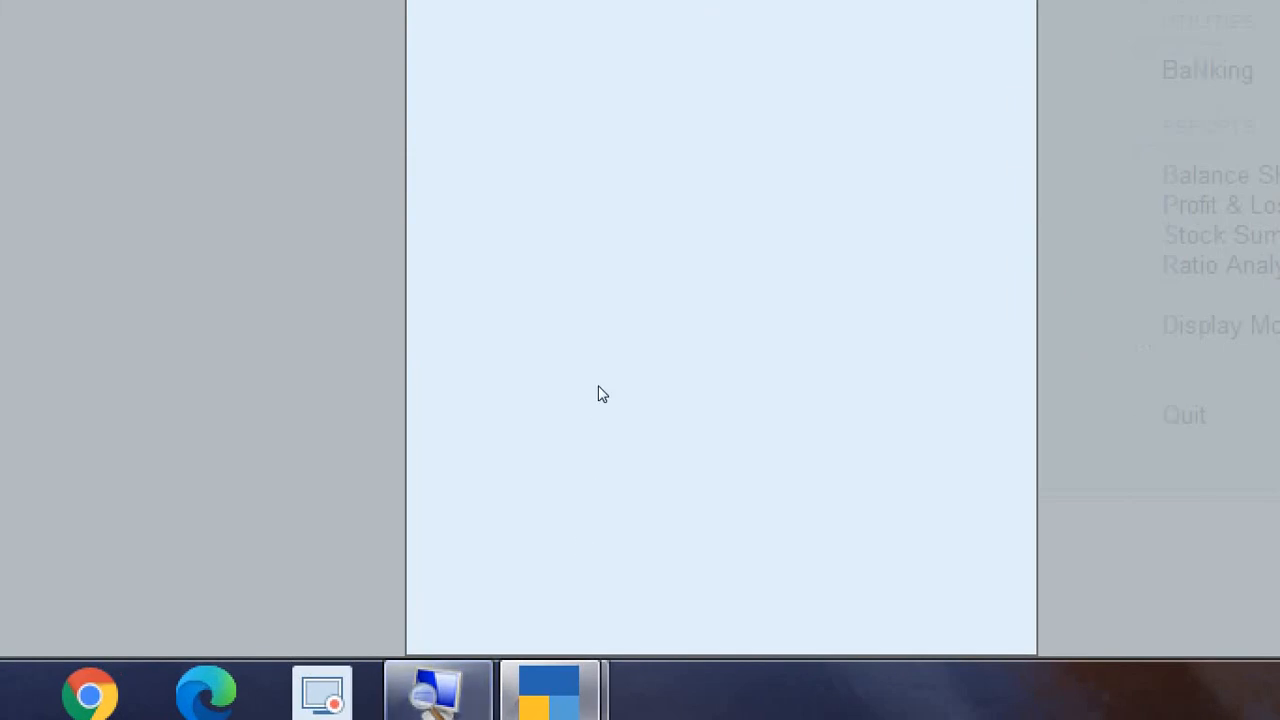
Step: Open the existing Sales ledger for alteration from the list of ledgers
click(600, 394)
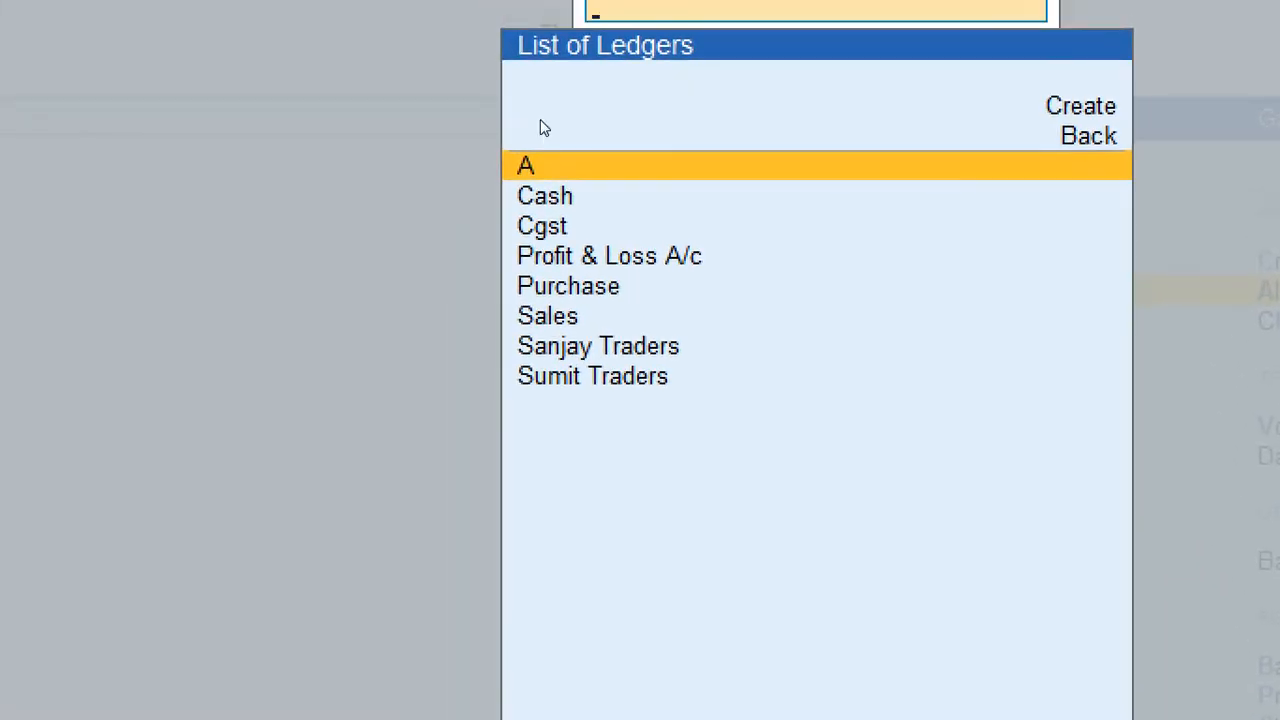
key(Down)
key(Down)
key(Down)
key(Down)
key(Down)
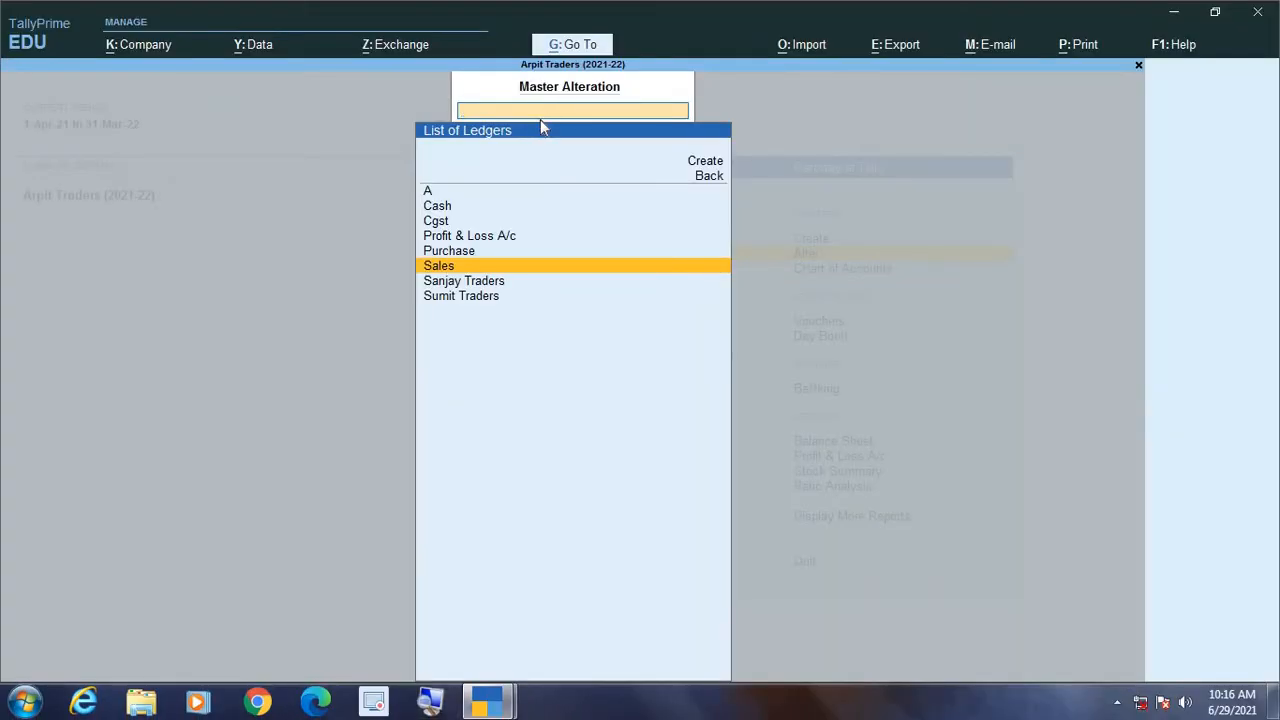
key(Return)
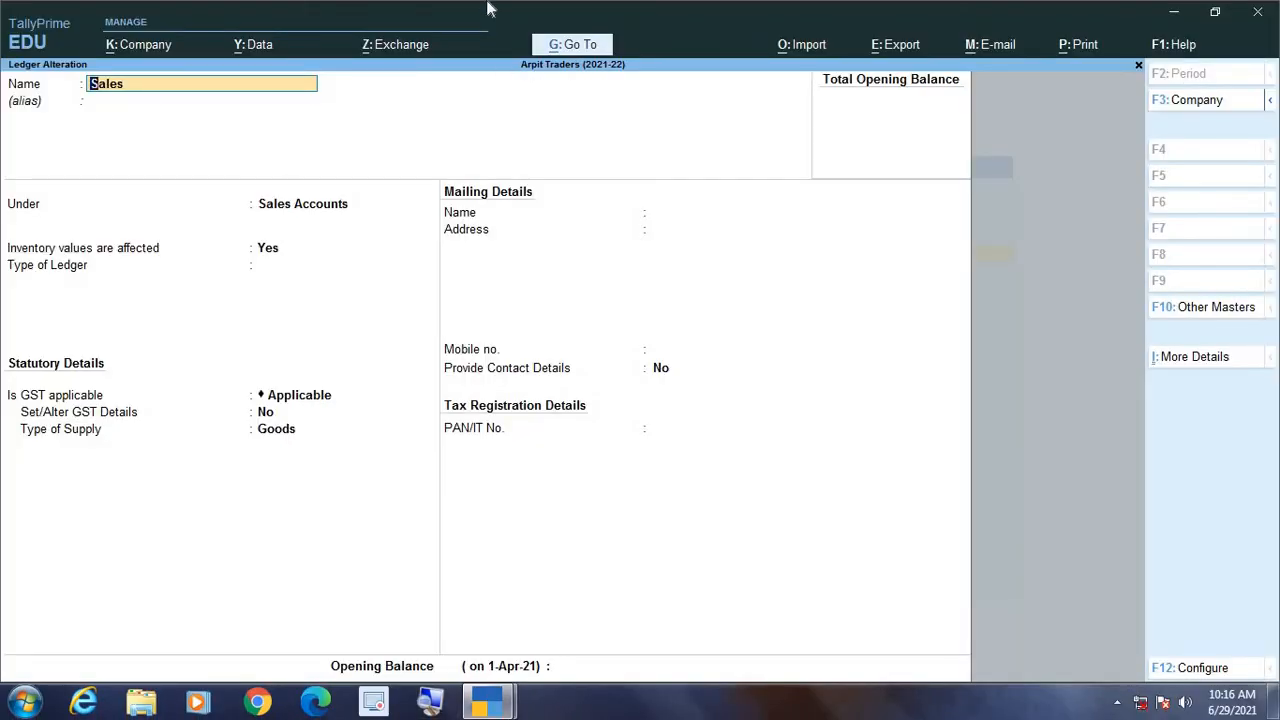
Step: Keep the Sales ledger under Sales Accounts with type of ledger Not Applicable, save it, and return to the Gateway of Tally
key(Return)
key(Return)
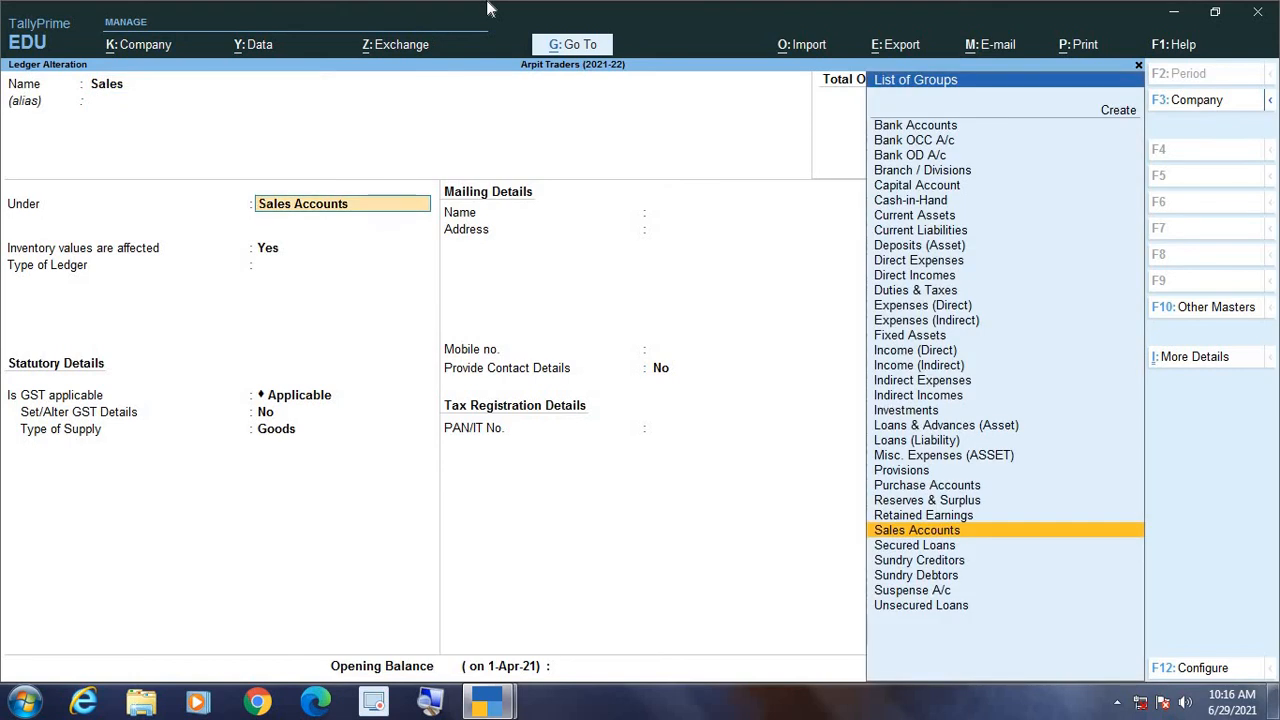
key(Return)
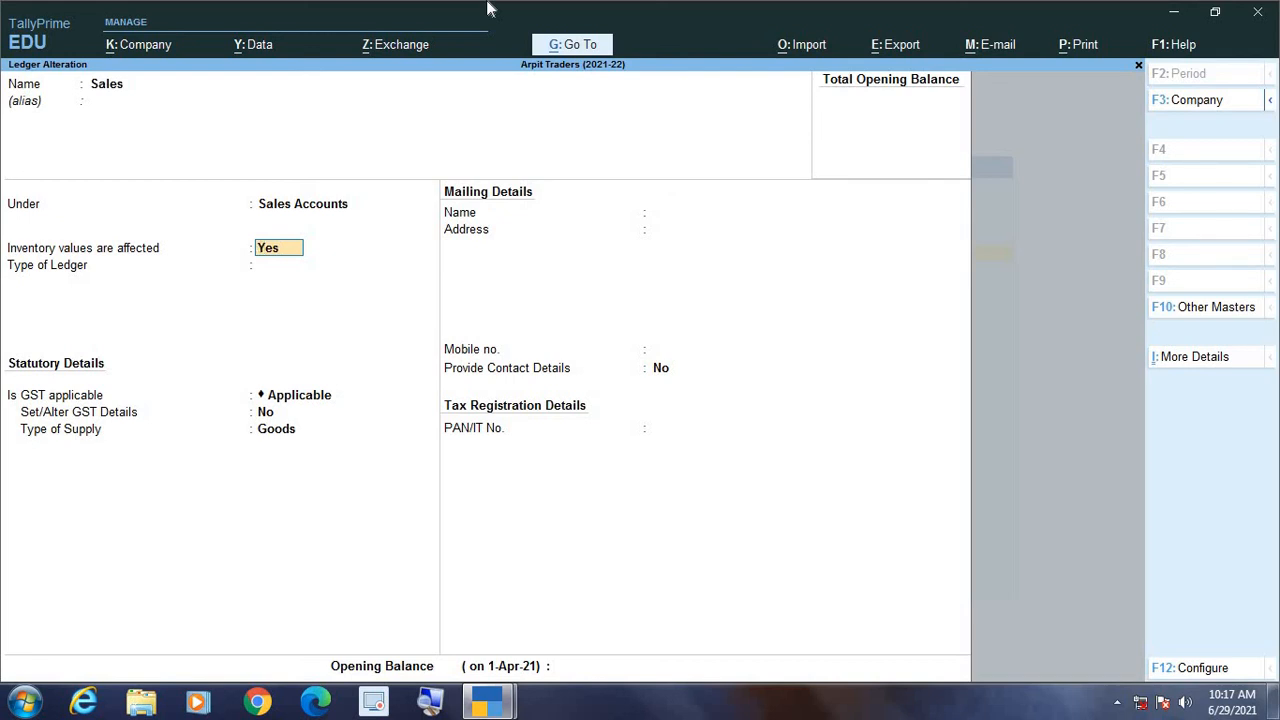
key(Return)
key(Return)
key(Return)
key(Return)
key(Return)
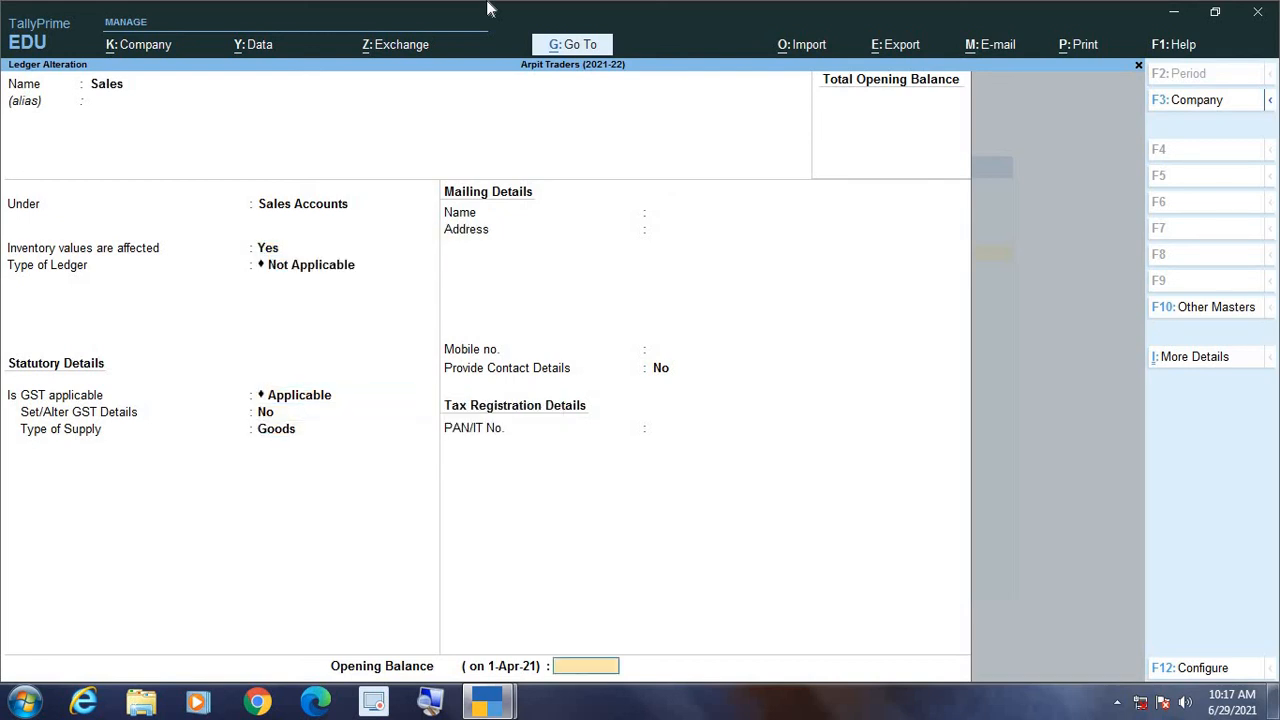
key(Return)
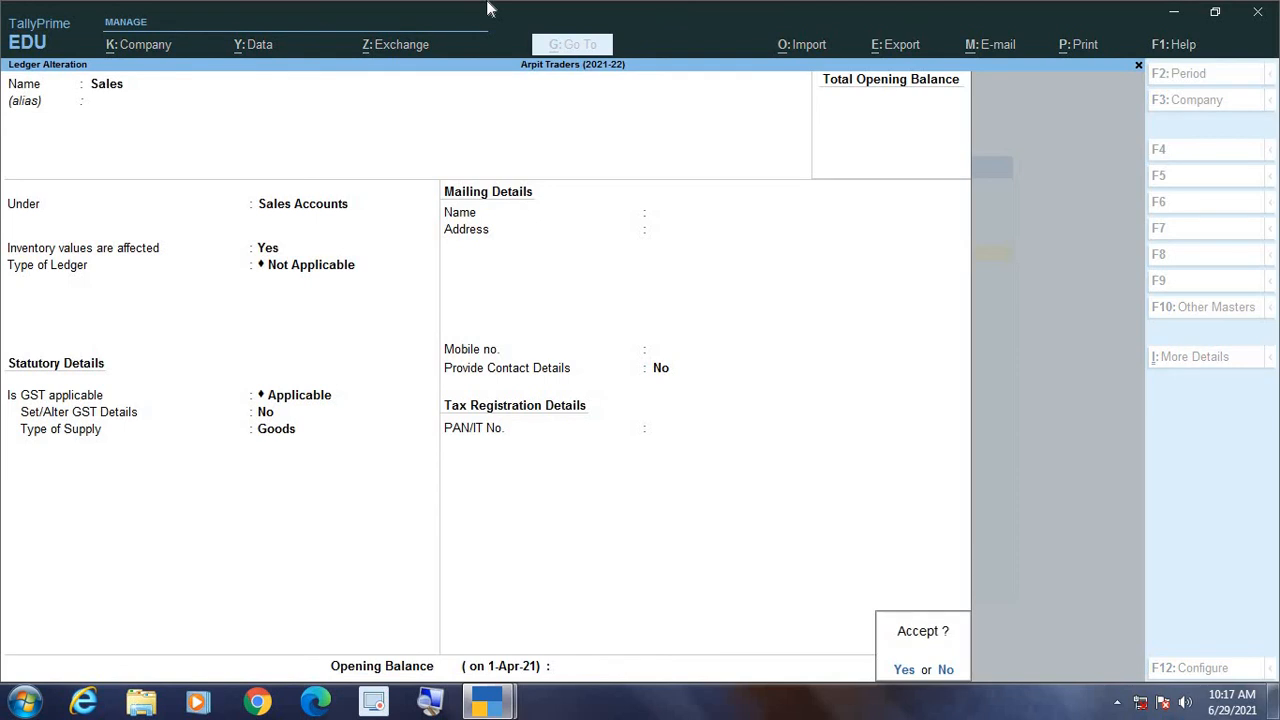
key(Return)
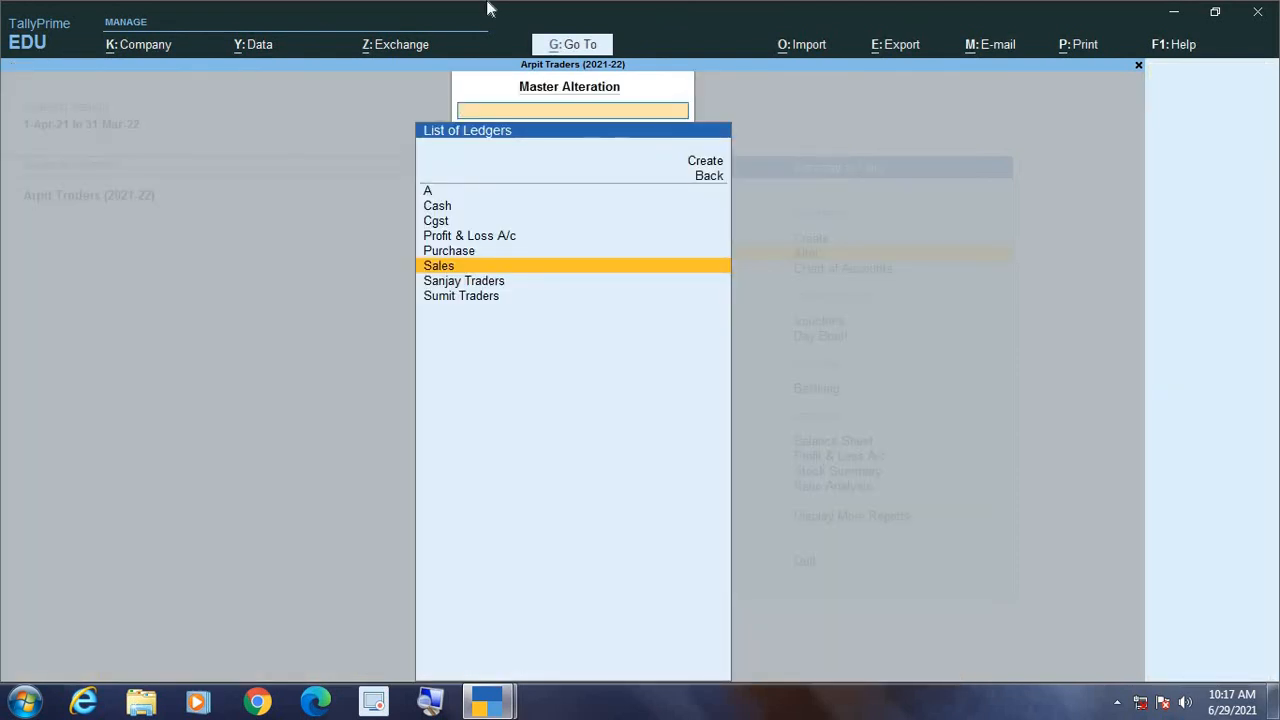
key(Escape)
key(Escape)
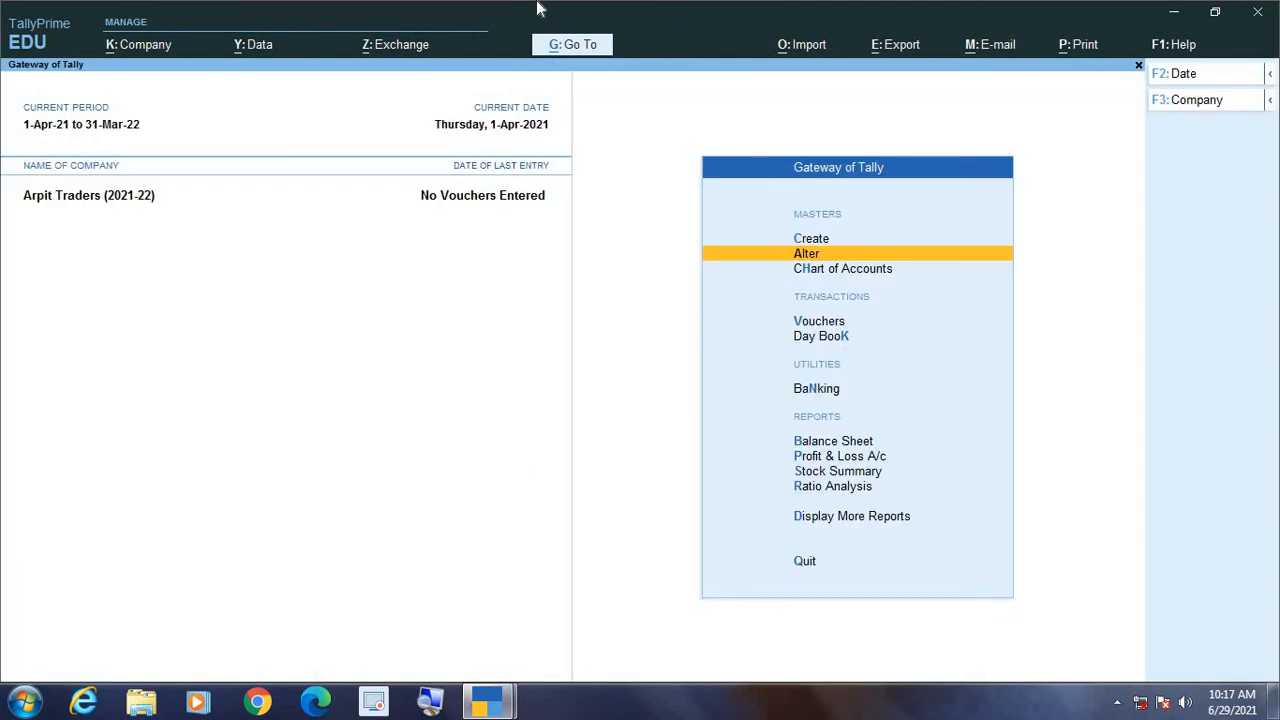